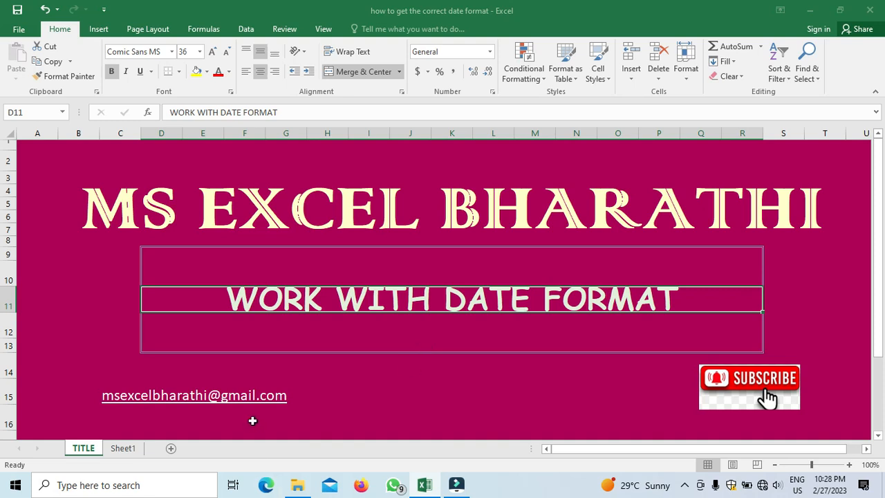
On Sheet1, enter the dot-separated date 12.03.2022 in cell C8.
{"action": "left_click", "coordinate": [124, 450]}
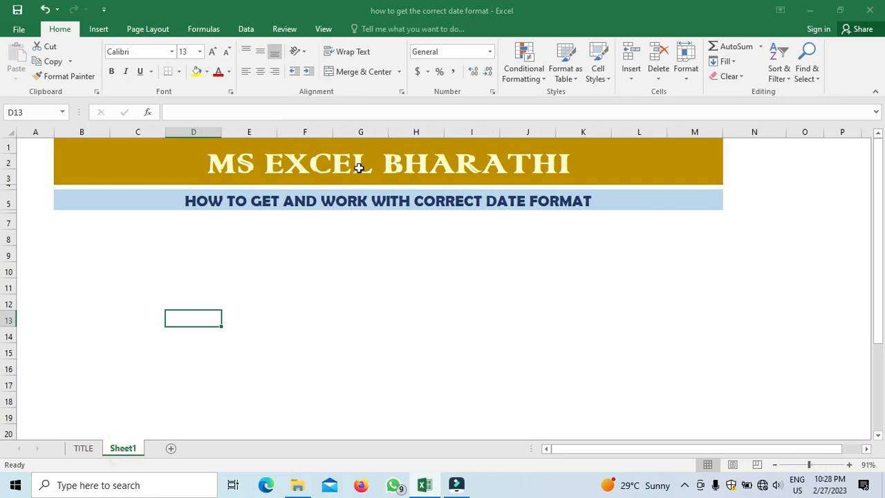
{"action": "left_click", "coordinate": [112, 237]}
{"action": "left_click", "coordinate": [96, 236]}
{"action": "left_click", "coordinate": [142, 235]}
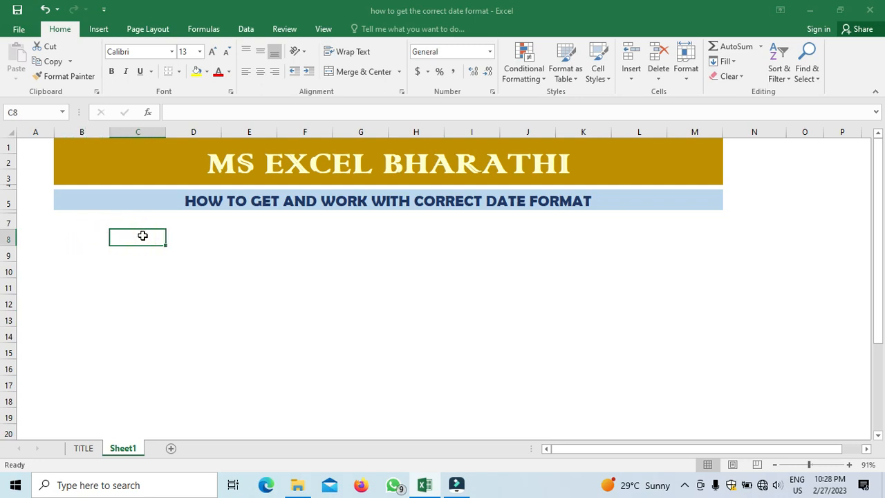
{"action": "type", "text": "1"}
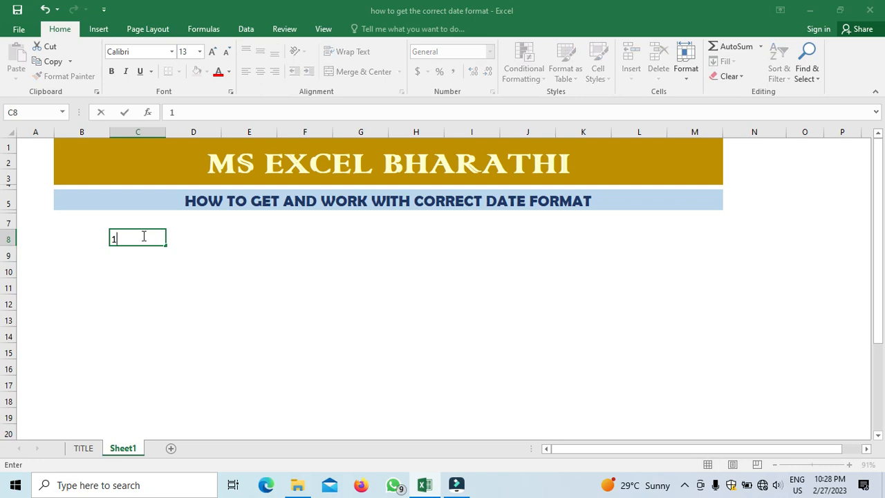
{"action": "type", "text": "2.03.2022"}
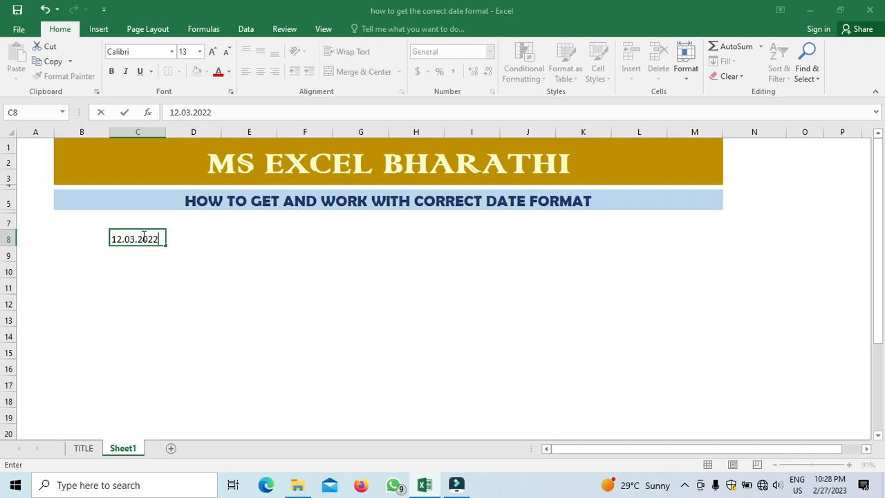
{"action": "key", "text": "Return"}
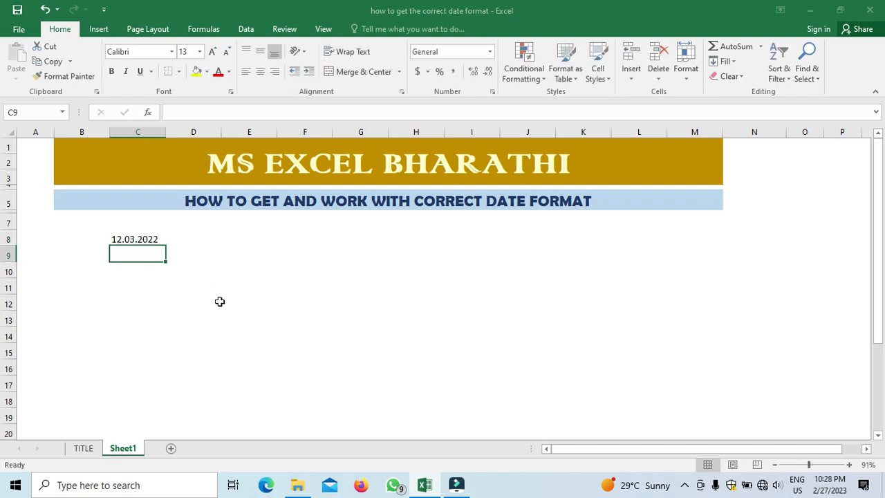
Enter the date as 12.MAR,2022 in cell C9.
{"action": "left_click", "coordinate": [141, 239]}
{"action": "left_click", "coordinate": [136, 256]}
{"action": "key", "text": "F2"}
{"action": "type", "text": "12-MAE"}
{"action": "key", "text": "BackSpace"}
{"action": "key", "text": "BackSpace"}
{"action": "key", "text": "BackSpace"}
{"action": "type", "text": ".MA"}
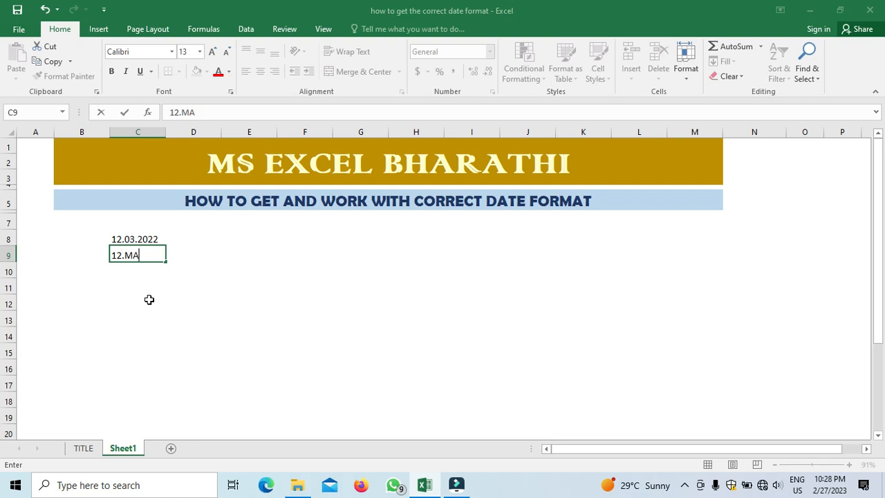
{"action": "type", "text": "R,2022"}
{"action": "key", "text": "Return"}
{"action": "key", "text": "Up"}
{"action": "key", "text": "Down"}
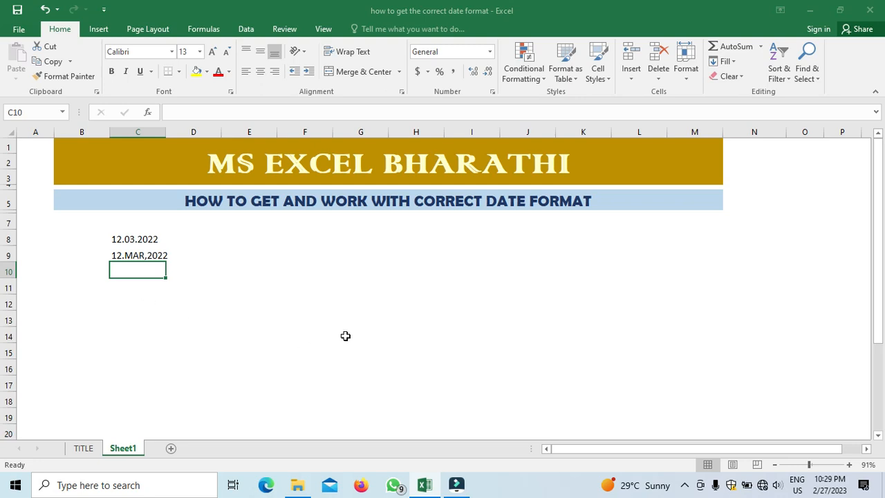
Insert the current date as a fixed value in cell C10.
{"action": "mouse_move", "coordinate": [826, 490]}
{"action": "key", "text": "ctrl+semicolon"}
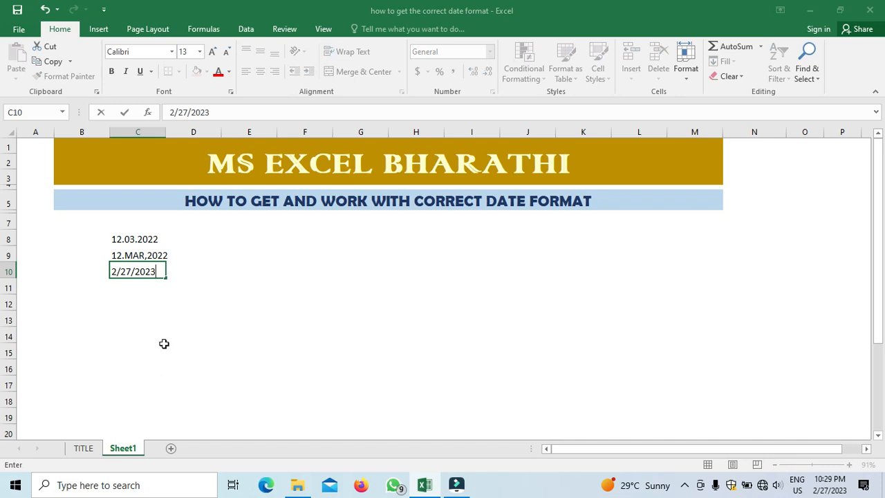
{"action": "key", "text": "Return"}
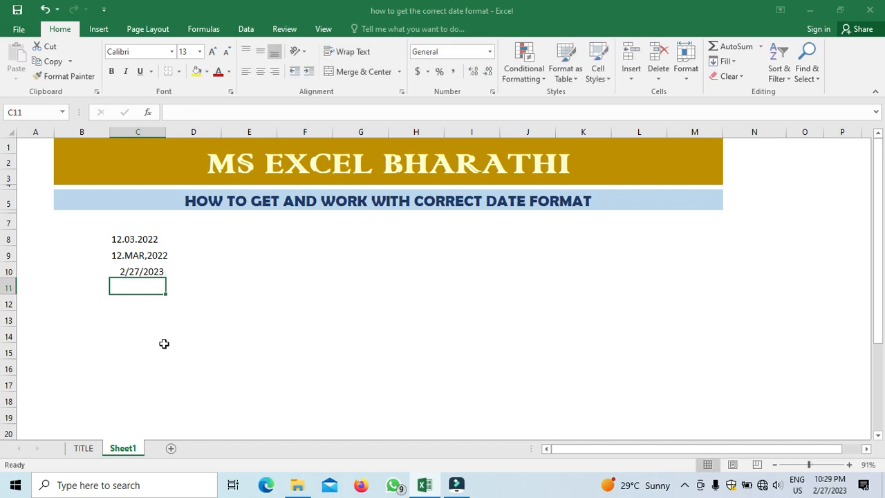
Format the date in C10 with day, abbreviated month name and two-digit year, as in 27-Feb-23.
{"action": "key", "text": "Up"}
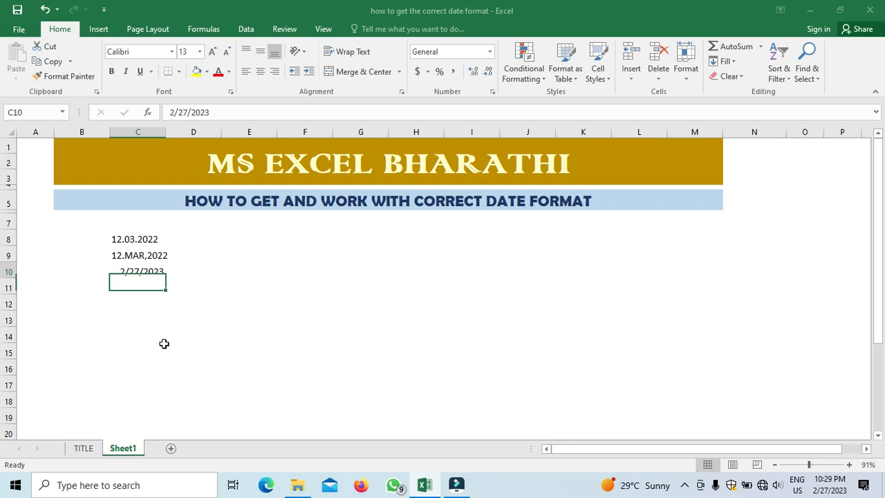
{"action": "key", "text": "Up"}
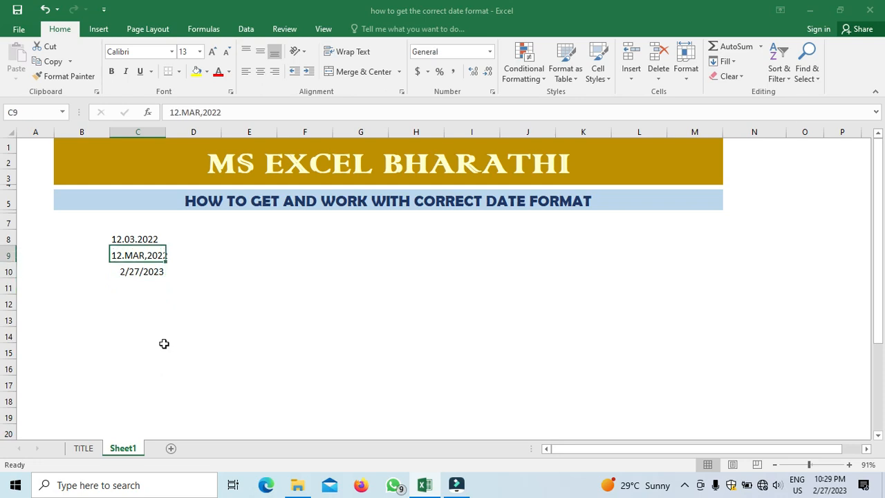
{"action": "key", "text": "Up"}
{"action": "key", "text": "Down"}
{"action": "key", "text": "Down"}
{"action": "key", "text": "Down"}
{"action": "key", "text": "Up"}
{"action": "key", "text": "Down"}
{"action": "key", "text": "Up"}
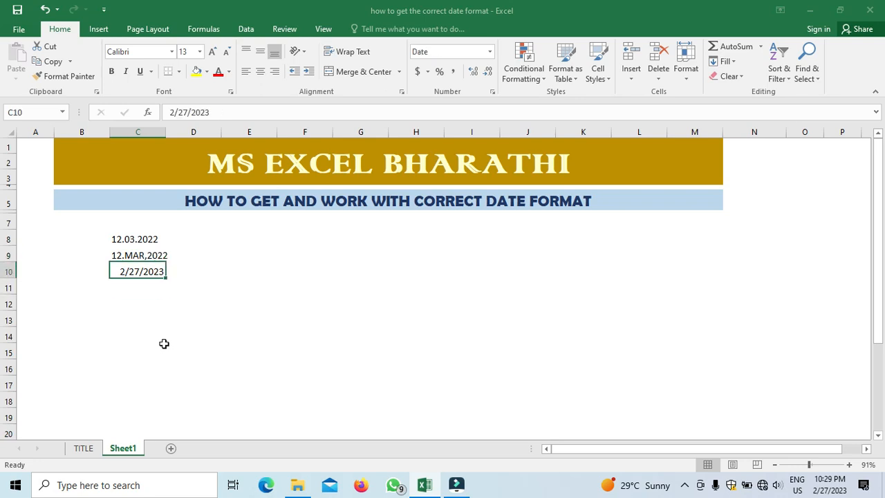
{"action": "key", "text": "ctrl+shift+3"}
Enter the format pattern note DD-MMM-YY in cell C11, below the date.
{"action": "key", "text": "Down"}
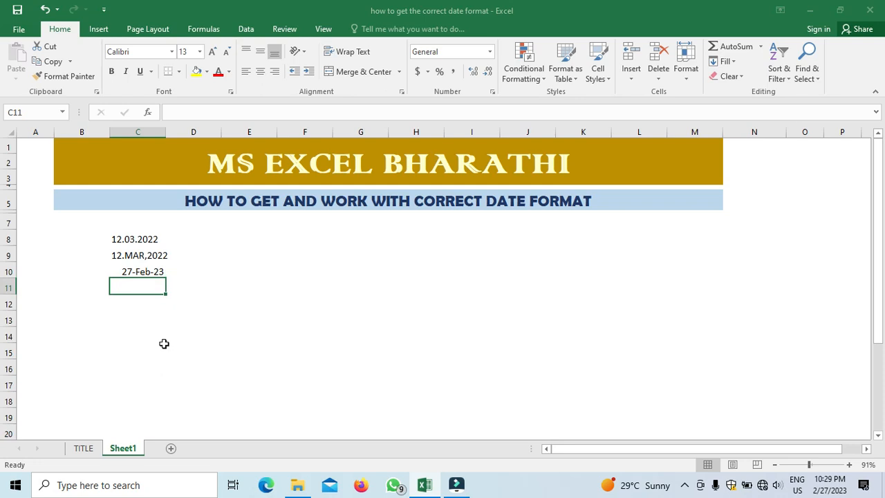
{"action": "type", "text": "DD"}
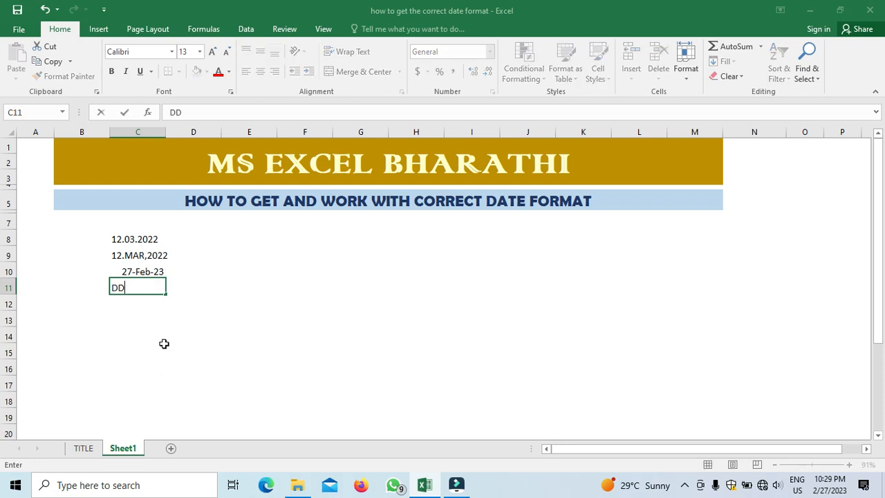
{"action": "type", "text": "-MMM-YY"}
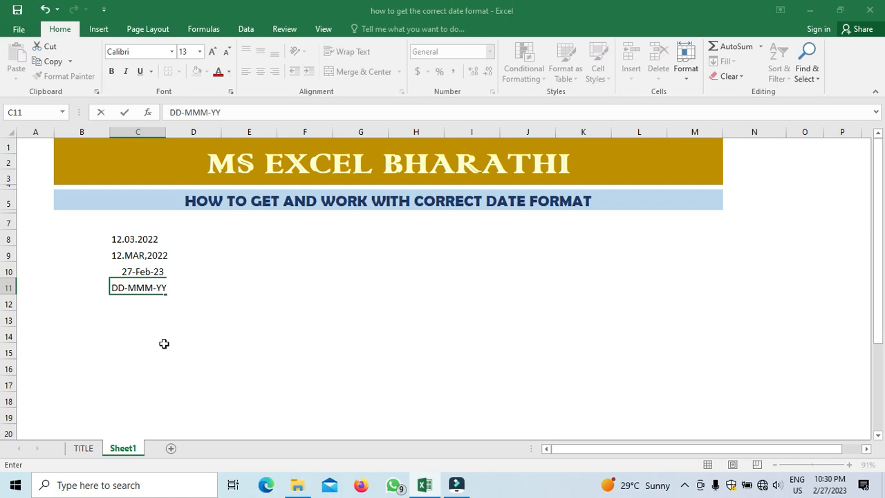
{"action": "key", "text": "Return"}
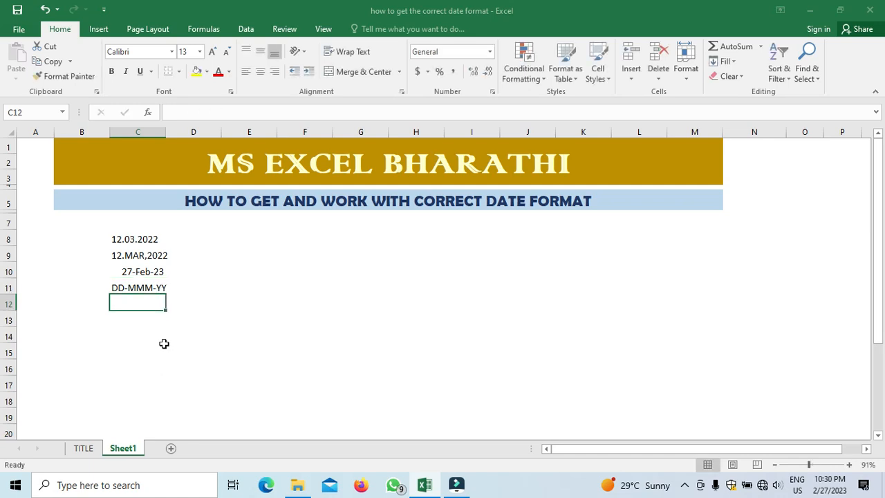
Enter the shortcut note CTRL+SHIFT+3 in cell C12, below the format pattern.
{"action": "key", "text": "Up"}
{"action": "key", "text": "Up"}
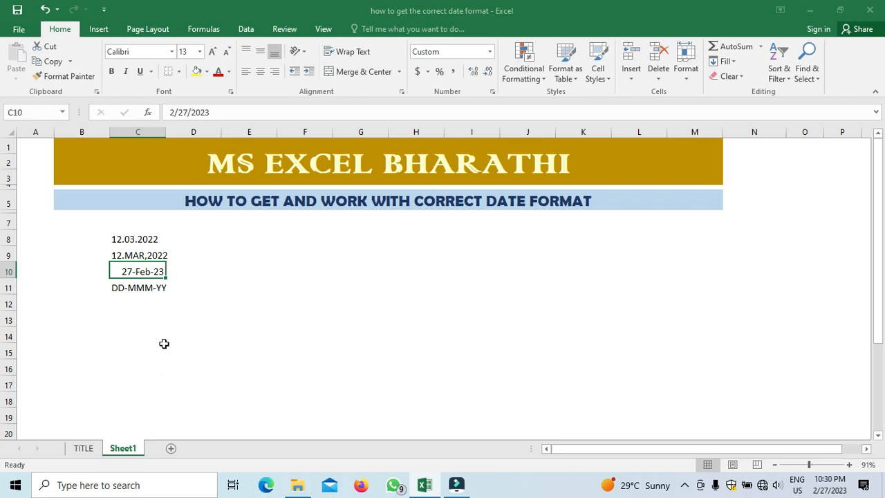
{"action": "key", "text": "Down"}
{"action": "key", "text": "Down"}
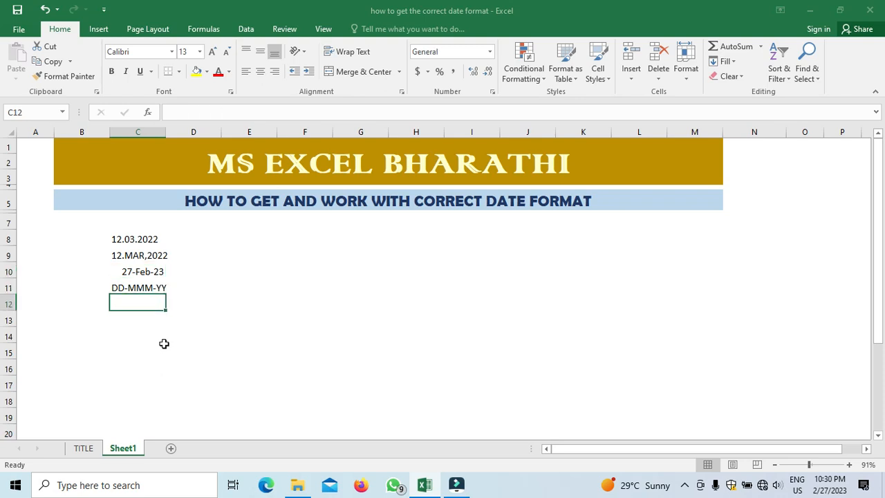
{"action": "type", "text": "CTRL"}
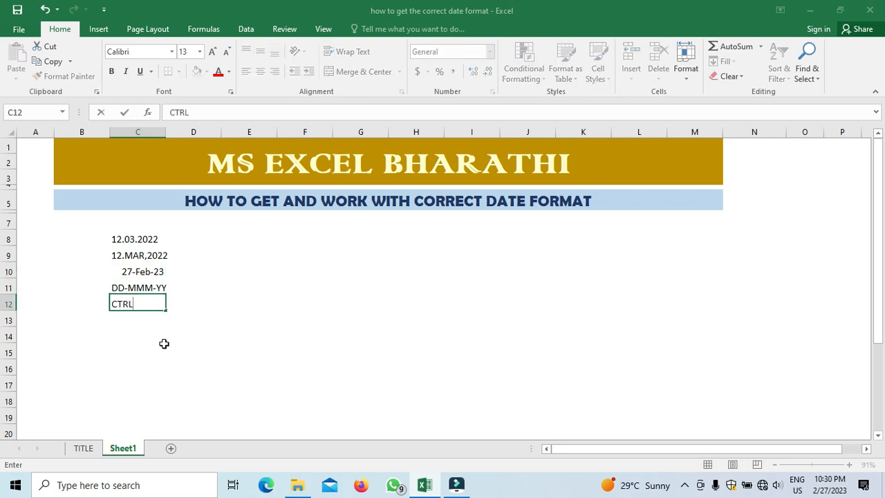
{"action": "type", "text": "+SHIFT+3"}
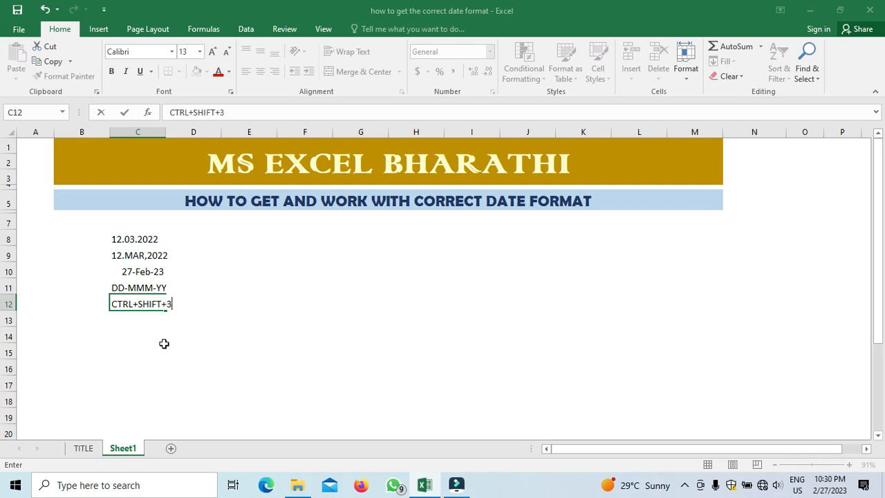
{"action": "key", "text": "Return"}
{"action": "key", "text": "Up"}
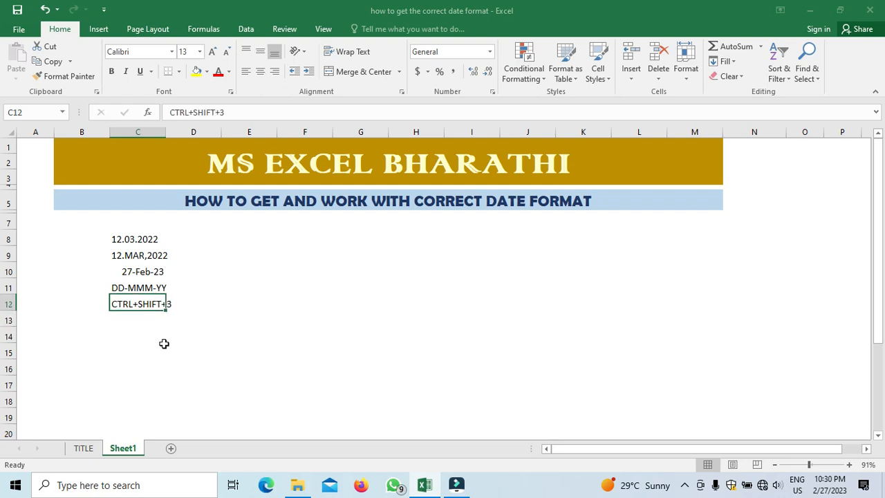
Enter the shortcut note CTRL+; in cell D10, beside the date.
{"action": "key", "text": "Up"}
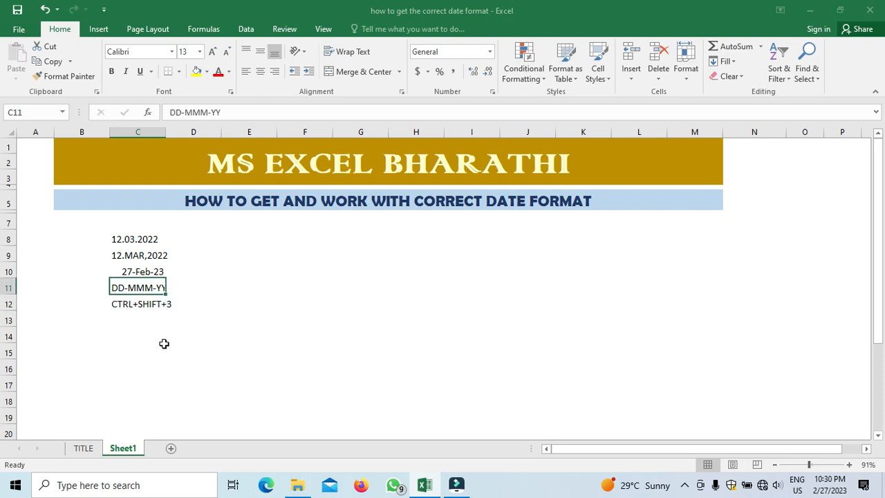
{"action": "key", "text": "Down"}
{"action": "key", "text": "Up"}
{"action": "key", "text": "Right"}
{"action": "key", "text": "Up"}
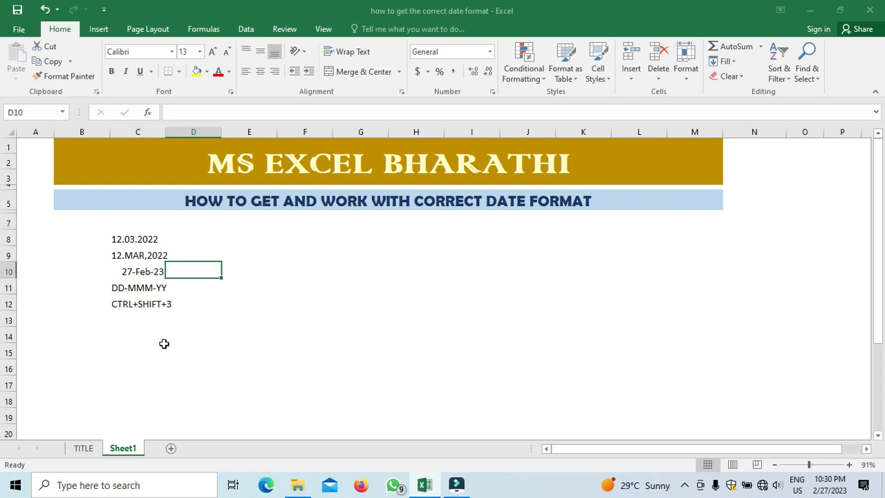
{"action": "key", "text": "Down"}
{"action": "key", "text": "Up"}
{"action": "type", "text": "R"}
{"action": "key", "text": "BackSpace"}
{"action": "type", "text": "CTRL"}
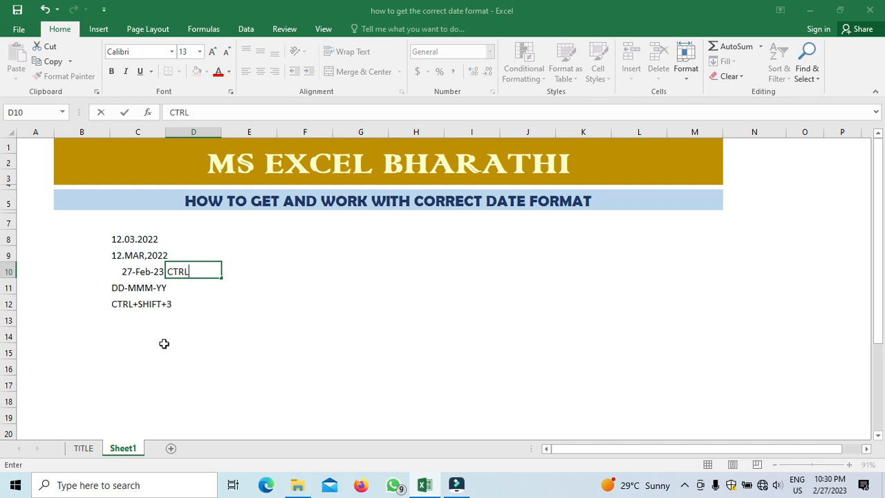
{"action": "type", "text": "+;"}
{"action": "key", "text": "Return"}
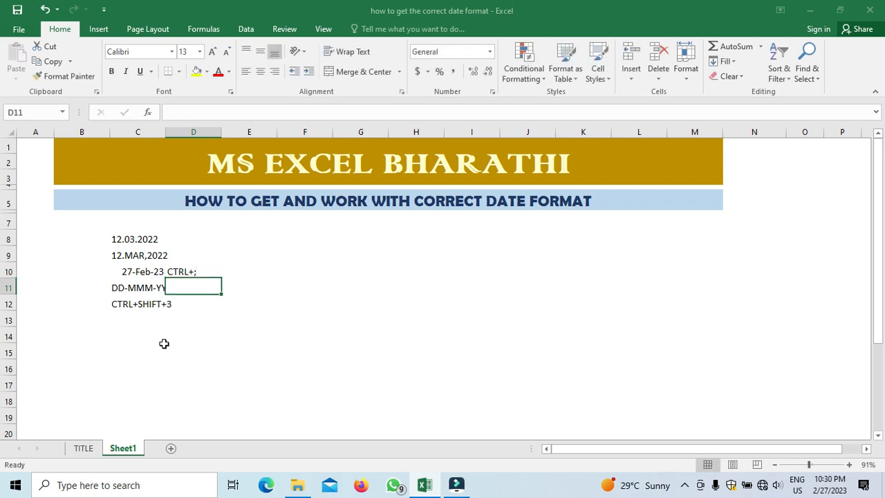
Review the date in C10 against its shortcut note in D10 and the format pattern in C11.
{"action": "key", "text": "Up"}
{"action": "key", "text": "Left"}
{"action": "key", "text": "Right"}
{"action": "key", "text": "Left"}
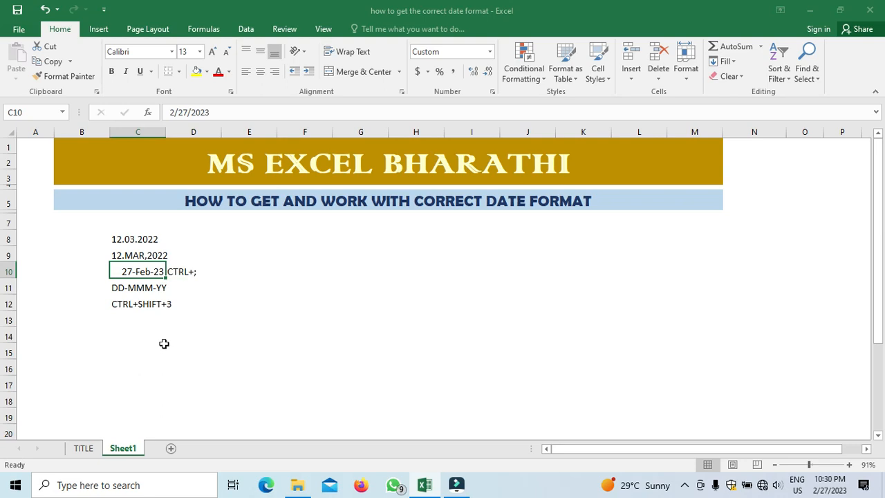
{"action": "key", "text": "Right"}
{"action": "key", "text": "Down"}
{"action": "key", "text": "Left"}
Enter the formula =TODAY() in cell C13.
{"action": "key", "text": "Down"}
{"action": "key", "text": "Down"}
{"action": "key", "text": "Down"}
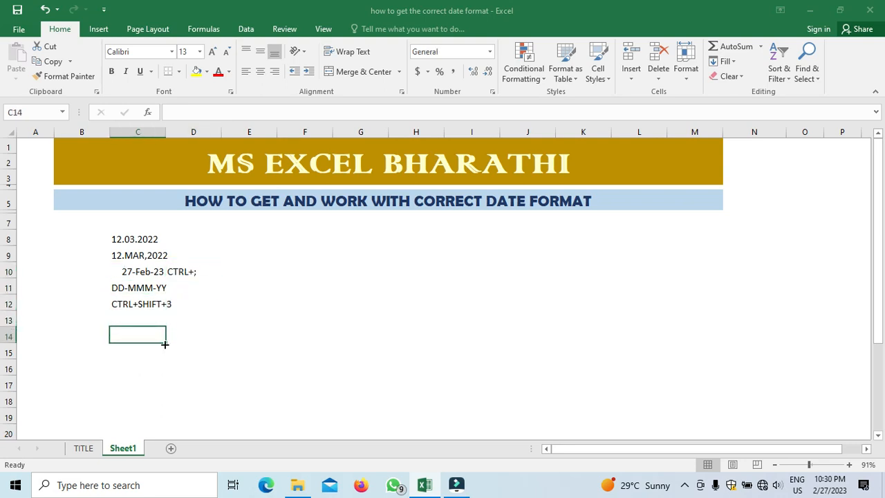
{"action": "key", "text": "Up"}
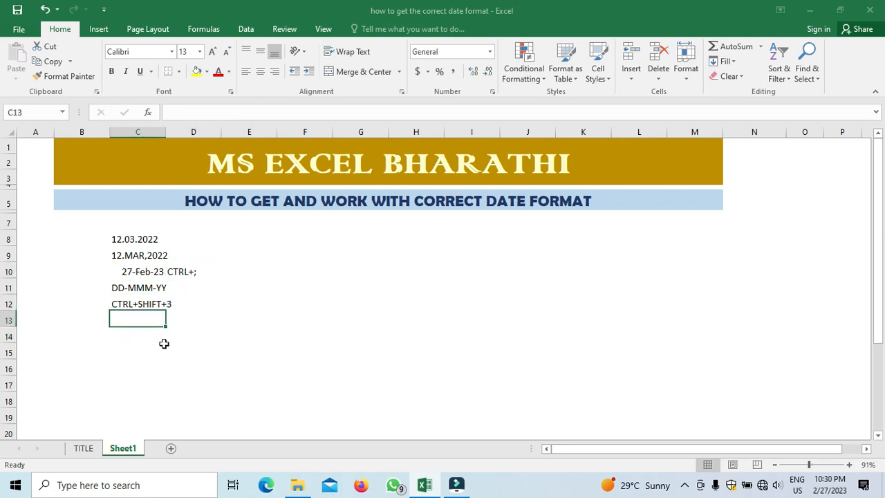
{"action": "key", "text": "Up"}
{"action": "key", "text": "Down"}
{"action": "type", "text": "=TO"}
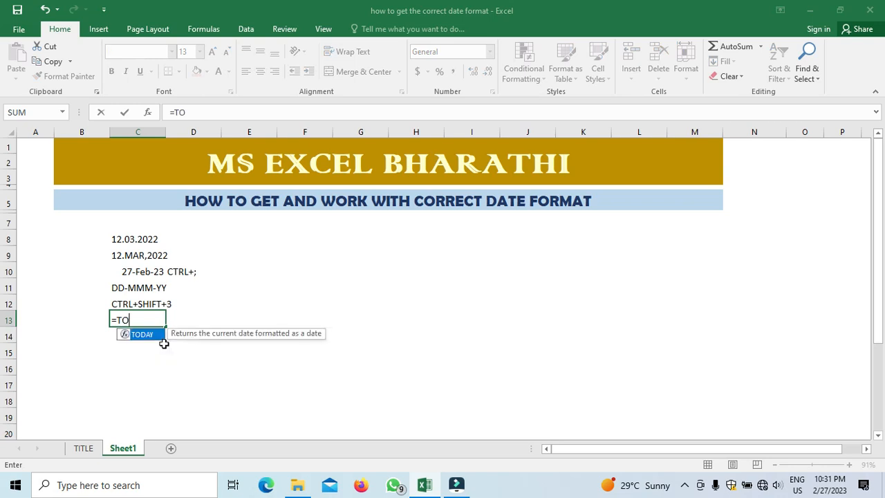
{"action": "type", "text": "DAY("}
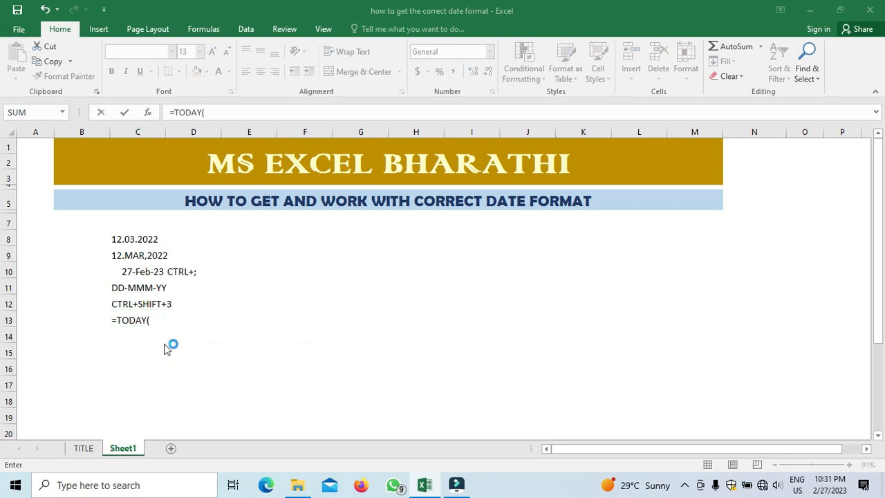
{"action": "left_click", "coordinate": [150, 320]}
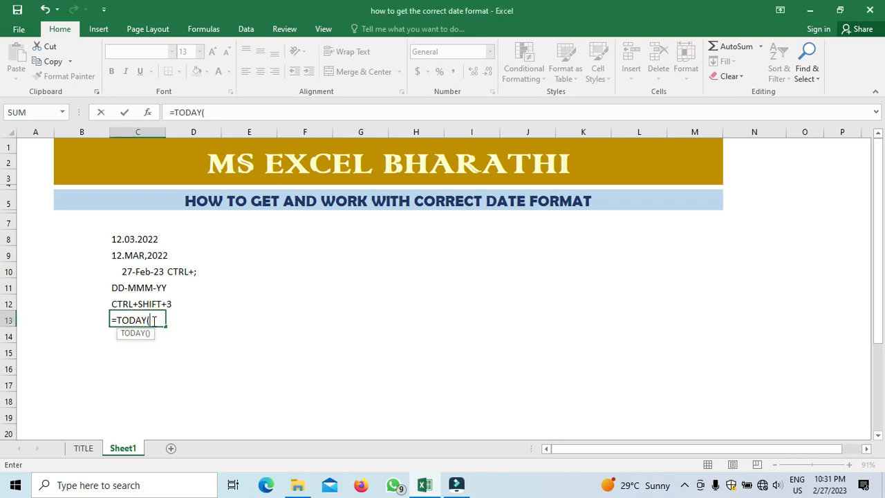
{"action": "type", "text": ")"}
{"action": "key", "text": "Return"}
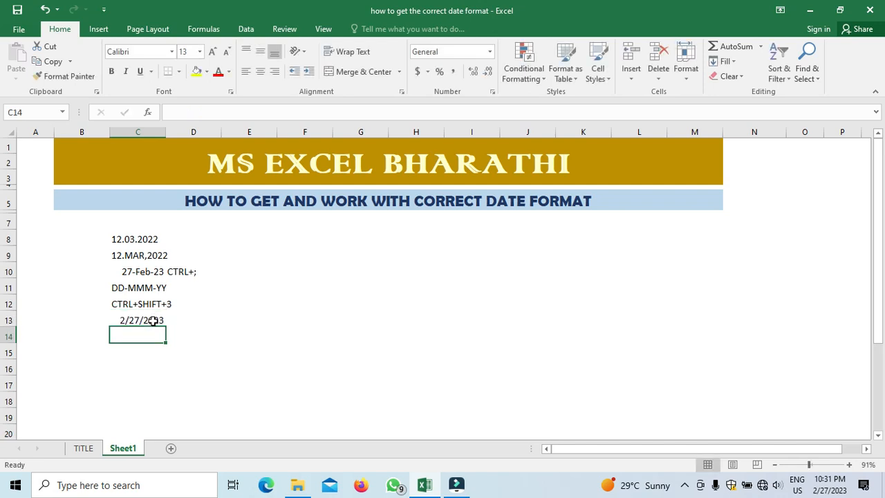
Change the formula in cell C13 to =TODAY()+1.
{"action": "left_click", "coordinate": [153, 320]}
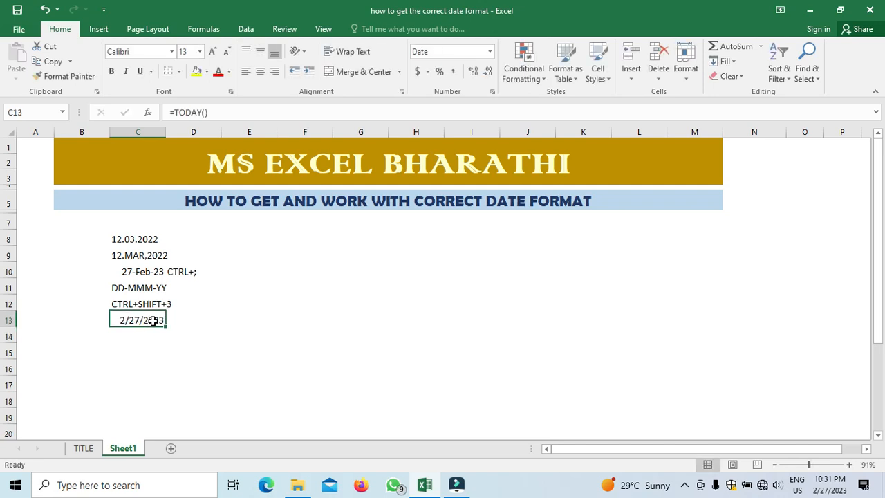
{"action": "left_click", "coordinate": [241, 114]}
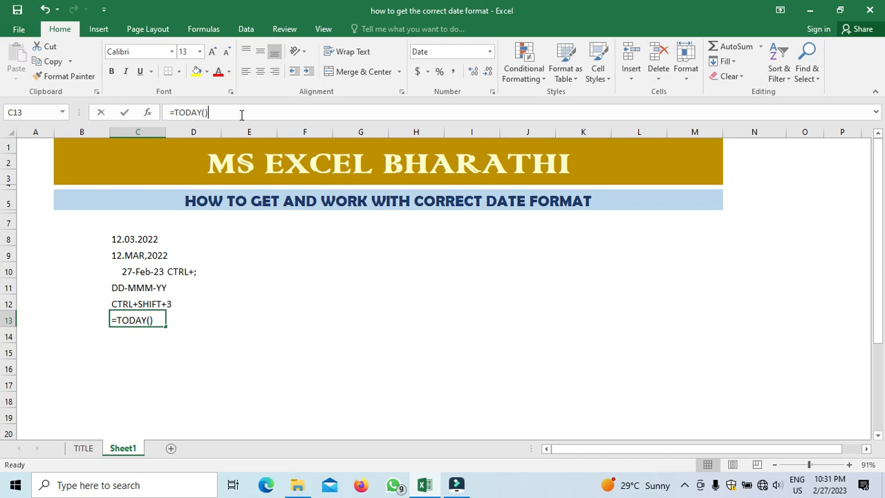
{"action": "type", "text": "+1"}
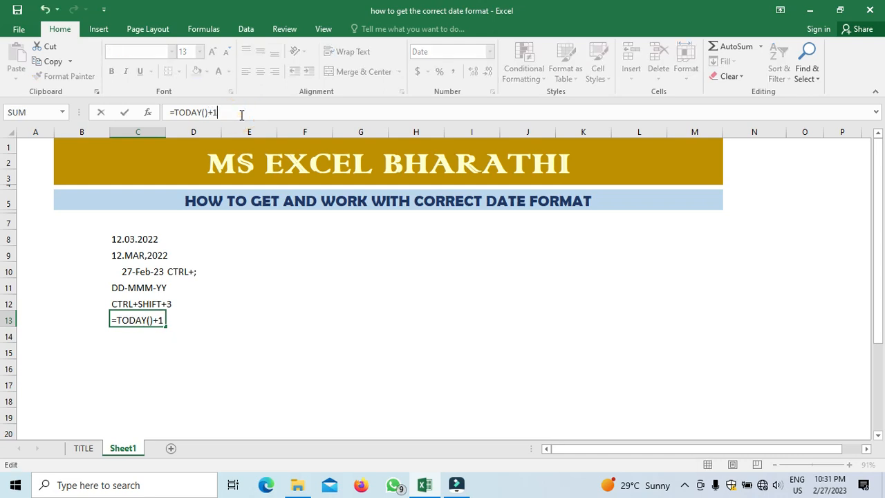
{"action": "key", "text": "Return"}
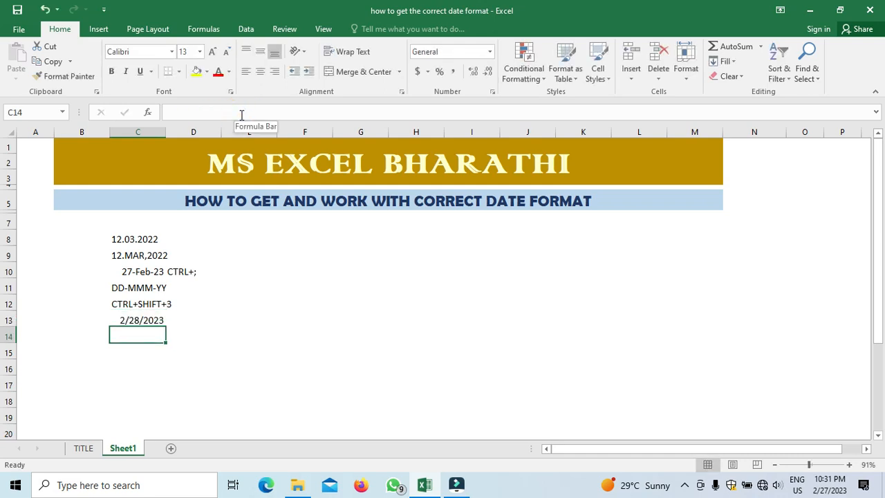
Change the formula in cell C13 to =TODAY()-1.
{"action": "key", "text": "Up"}
{"action": "left_click", "coordinate": [241, 115]}
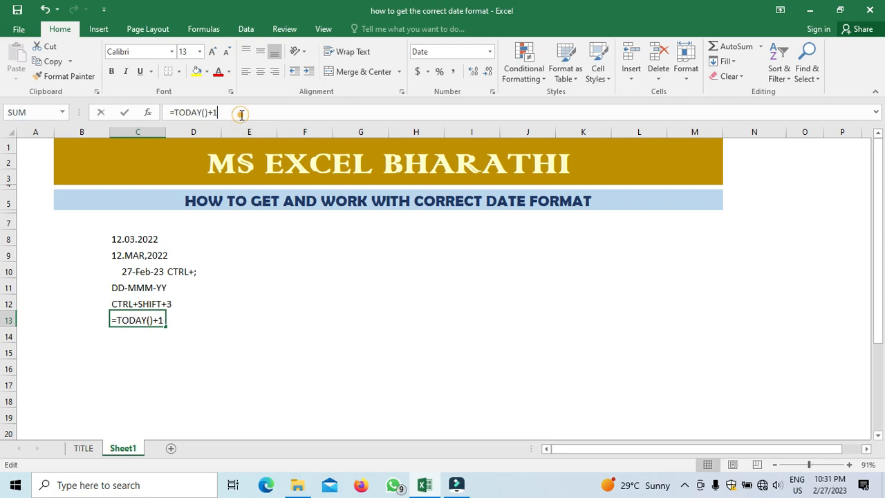
{"action": "key", "text": "BackSpace"}
{"action": "key", "text": "BackSpace"}
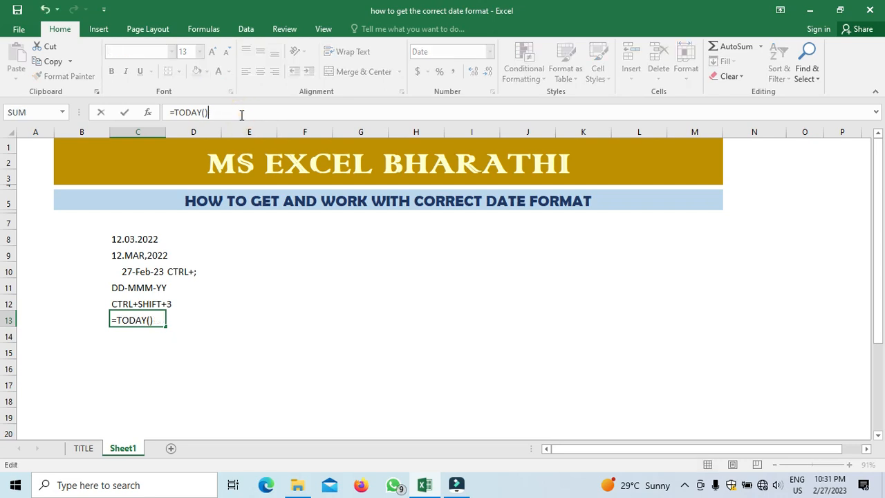
{"action": "type", "text": "-1"}
{"action": "key", "text": "Return"}
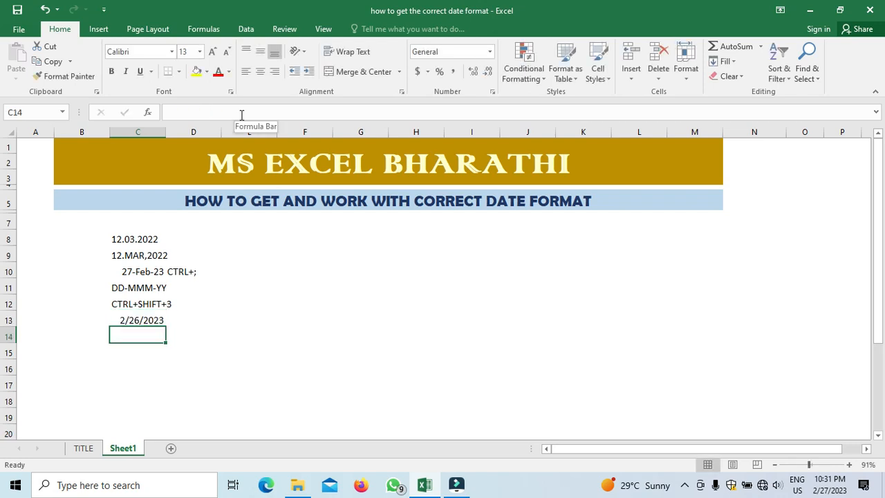
Review the date entries and shortcut notes in column C, from C8 down to the TODAY formula in C13.
{"action": "key", "text": "Up"}
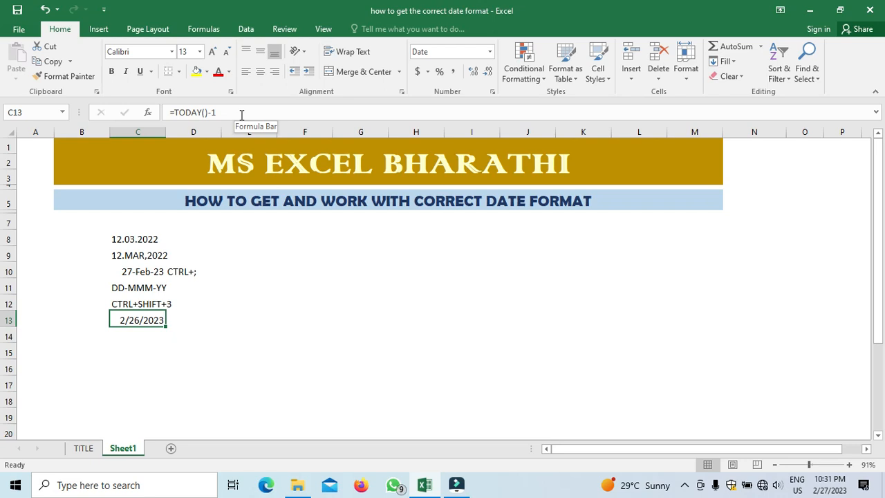
{"action": "key", "text": "Down"}
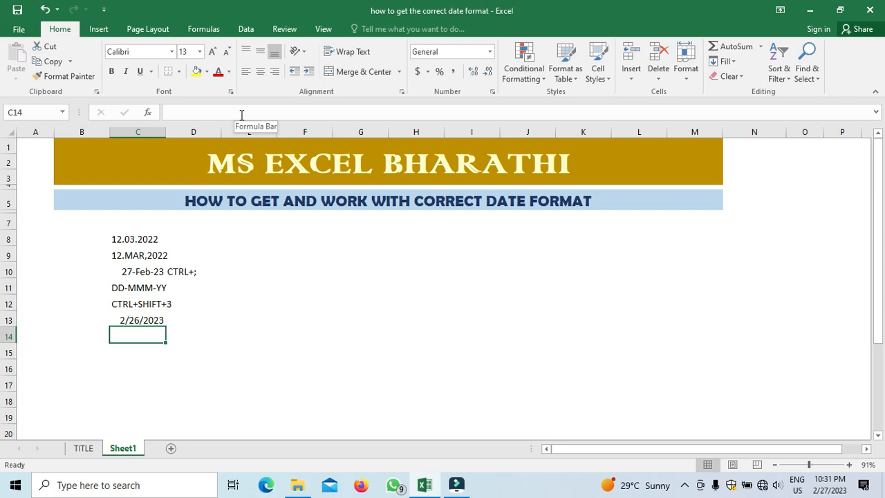
{"action": "key", "text": "Up"}
{"action": "key", "text": "Right"}
{"action": "key", "text": "Left"}
{"action": "key", "text": "Up"}
{"action": "key", "text": "Up"}
{"action": "key", "text": "Up"}
{"action": "key", "text": "Up"}
{"action": "key", "text": "Up"}
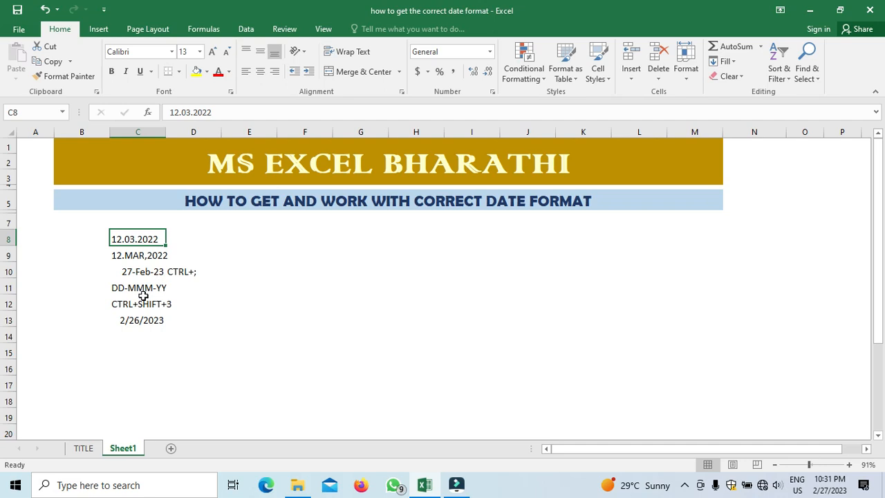
{"action": "left_click", "coordinate": [141, 288]}
{"action": "left_click", "coordinate": [136, 321]}
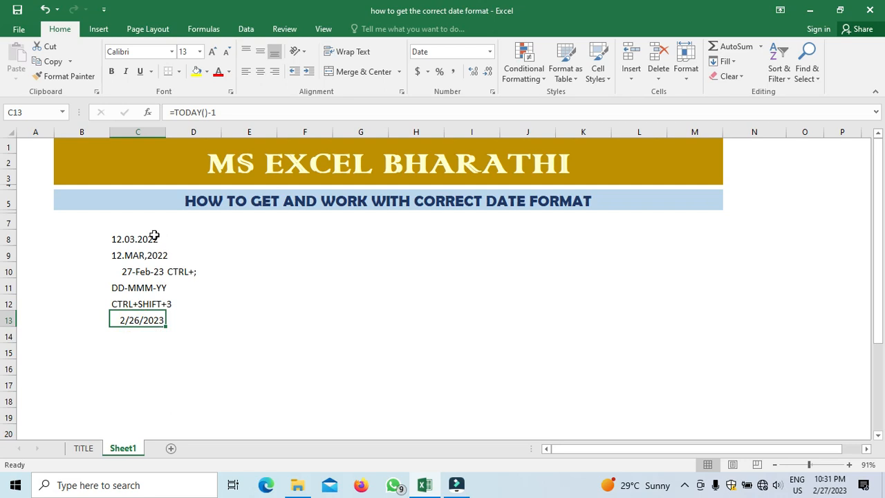
{"action": "left_click", "coordinate": [189, 241]}
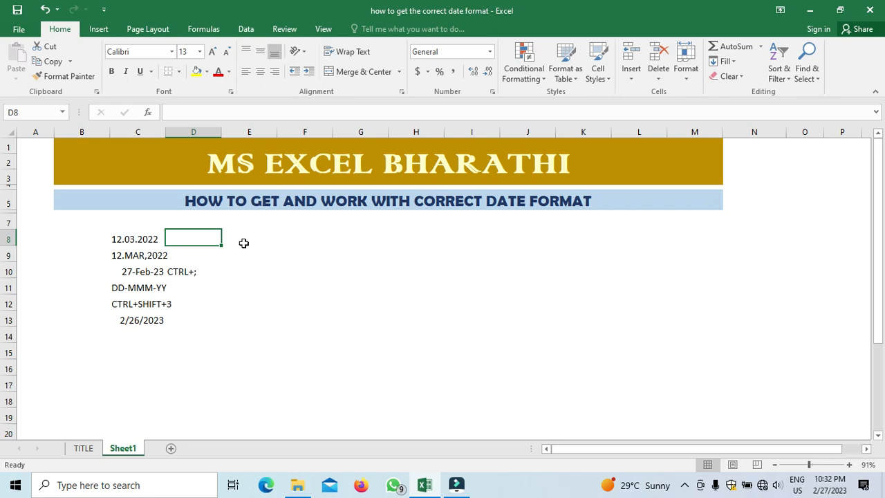
{"action": "type", "text": "="}
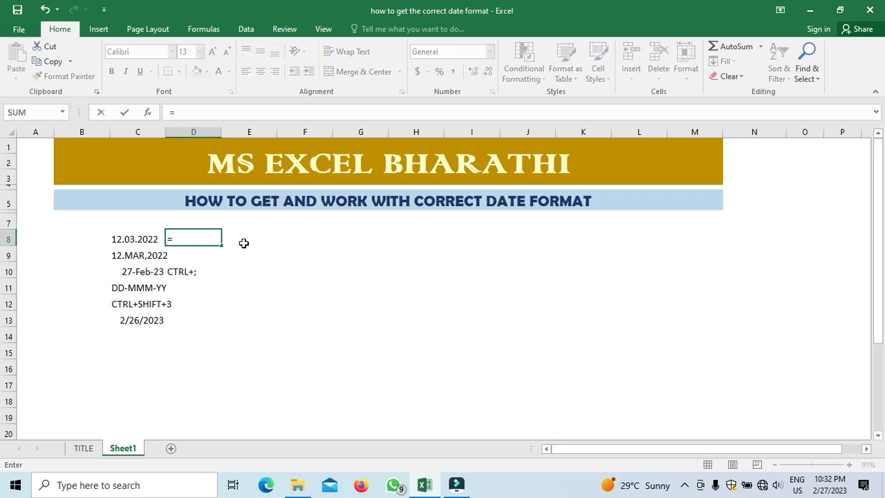
{"action": "type", "text": "DATE"}
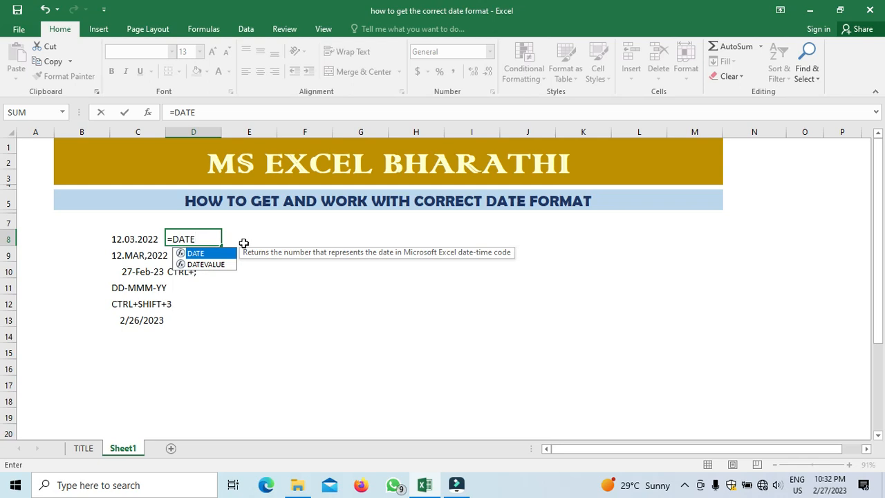
{"action": "type", "text": "("}
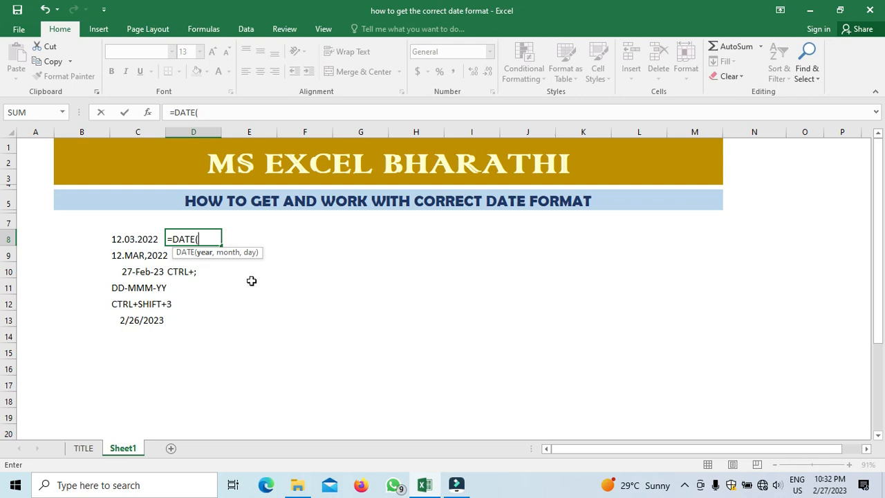
{"action": "key", "text": "Escape"}
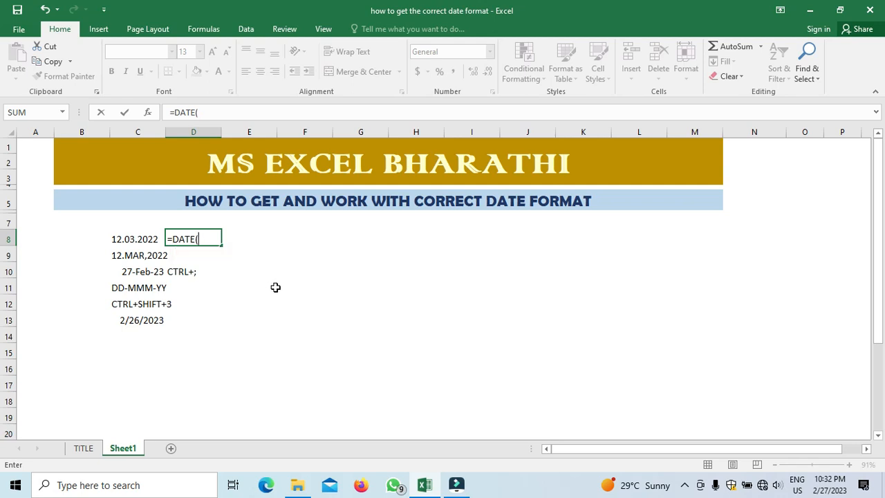
Enter the function names LEFT, MID and RIGHT as labels in cells F8, F9 and F10.
{"action": "left_click", "coordinate": [269, 237]}
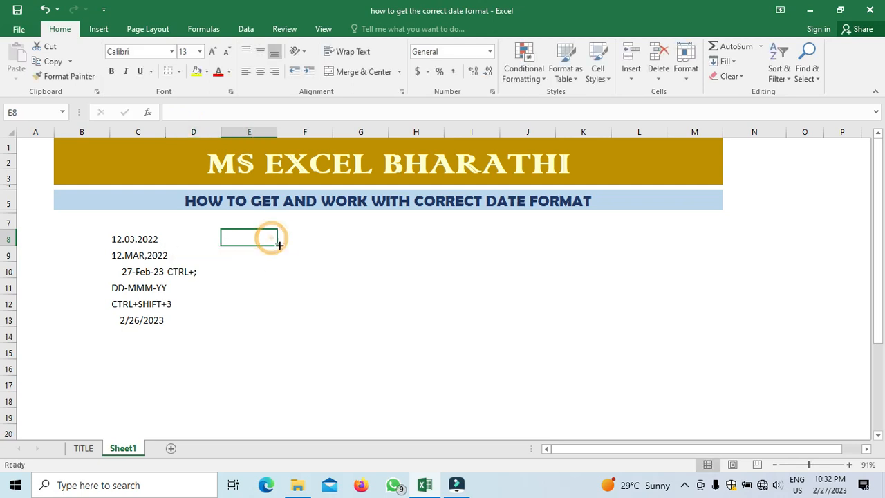
{"action": "left_click", "coordinate": [295, 236]}
{"action": "key", "text": "F2"}
{"action": "type", "text": "LEFT"}
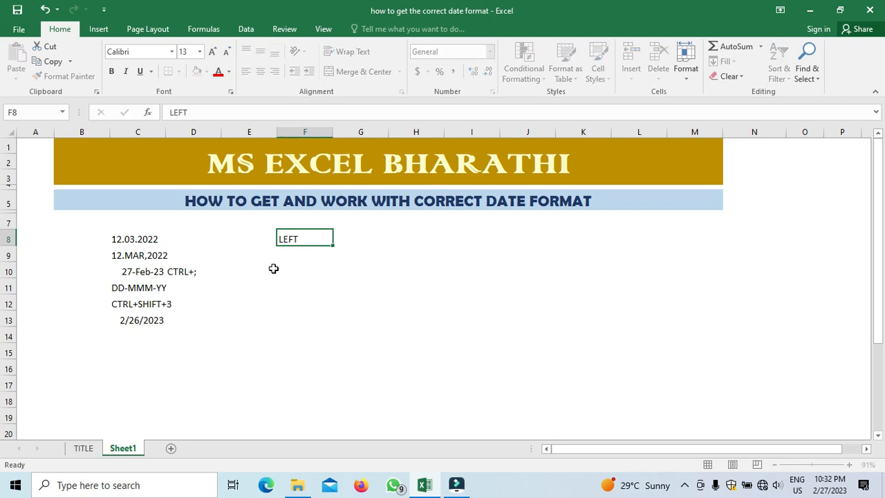
{"action": "key", "text": "Return"}
{"action": "type", "text": "MID"}
{"action": "key", "text": "ctrl+Return"}
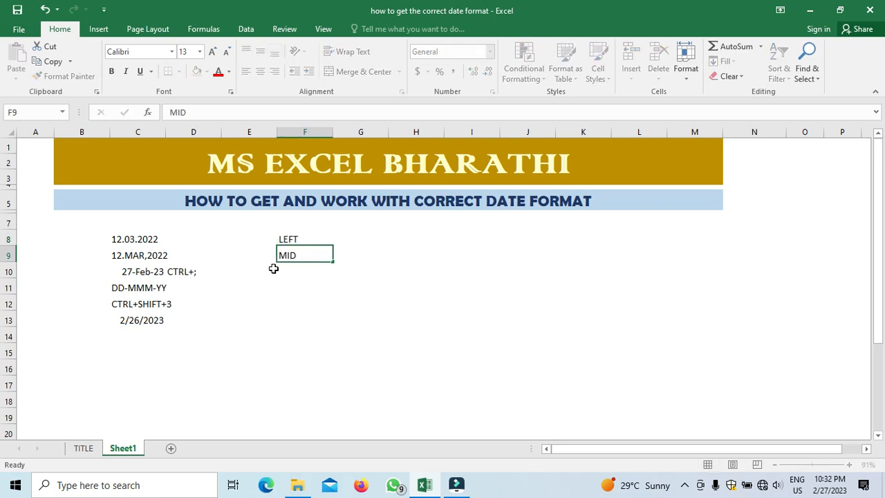
{"action": "key", "text": "Down"}
{"action": "type", "text": "RIGHT"}
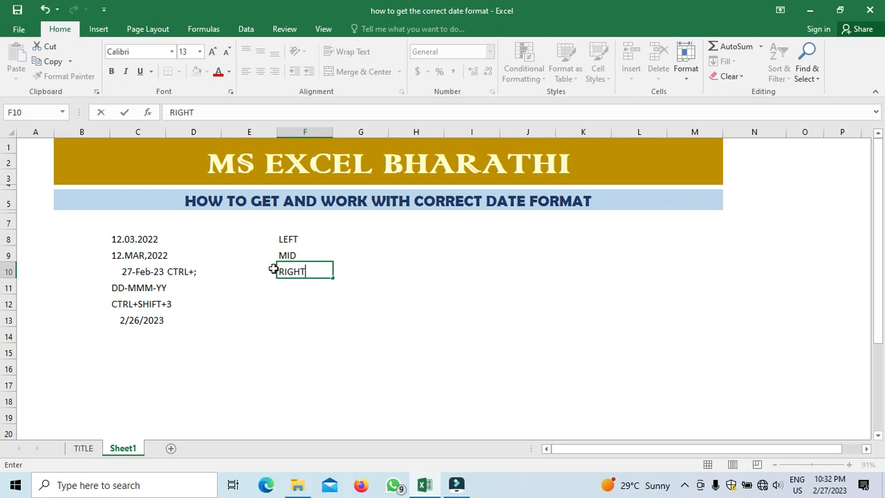
{"action": "key", "text": "ctrl+Return"}
{"action": "key", "text": "Down"}
{"action": "key", "text": "Up"}
{"action": "key", "text": "Up"}
{"action": "key", "text": "Up"}
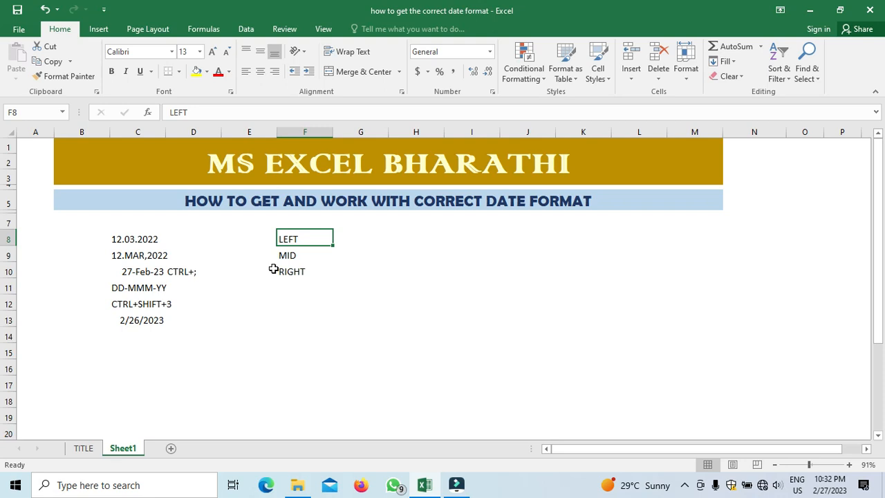
Enter the formula =LEFT(C8,2) in cell G8 to extract the day from the text date.
{"action": "left_click", "coordinate": [140, 238]}
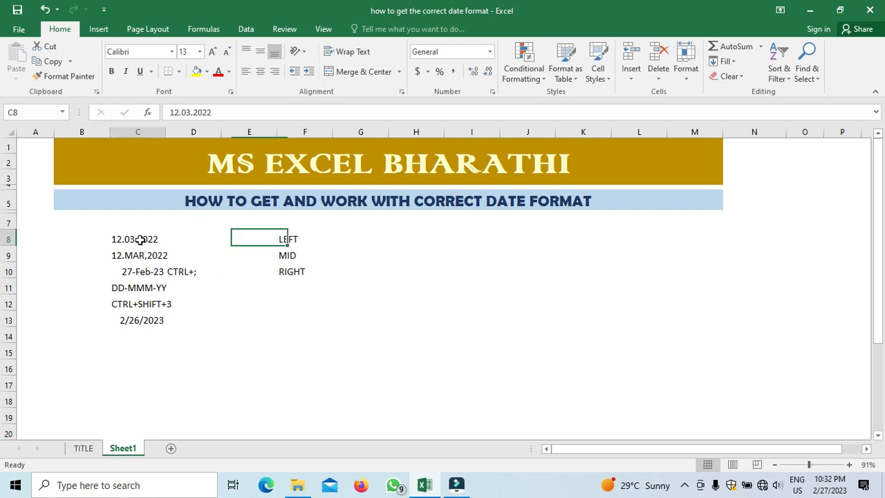
{"action": "left_click", "coordinate": [290, 239]}
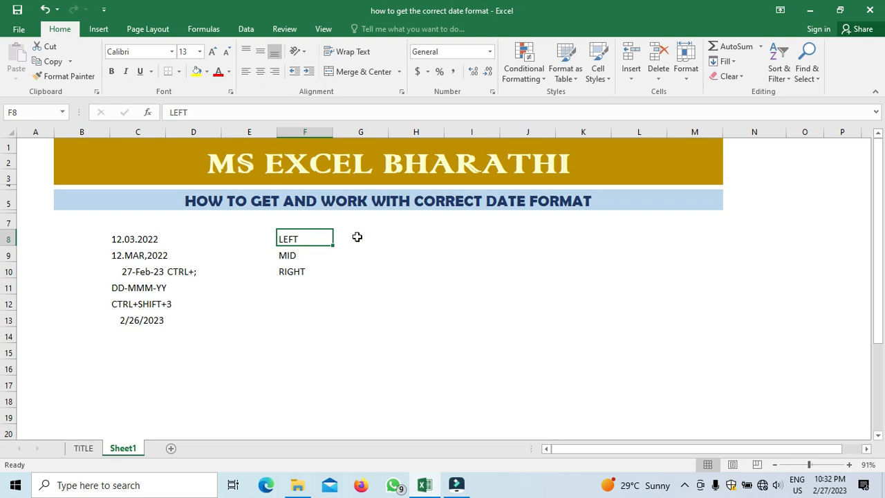
{"action": "left_click", "coordinate": [350, 239]}
{"action": "type", "text": "=LEFT"}
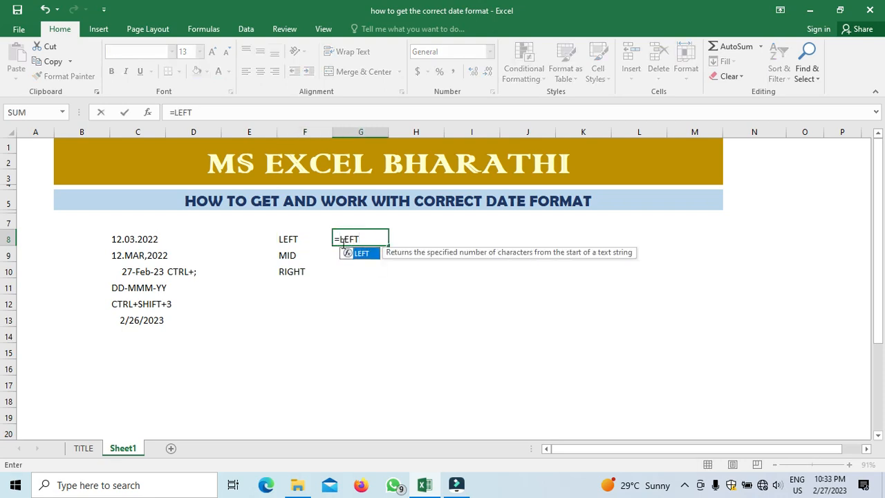
{"action": "type", "text": "("}
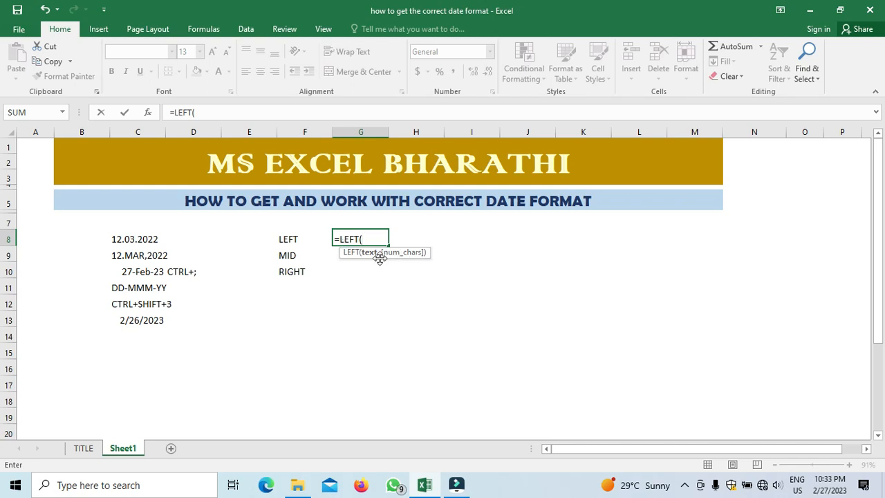
{"action": "left_click", "coordinate": [145, 238]}
{"action": "type", "text": ","}
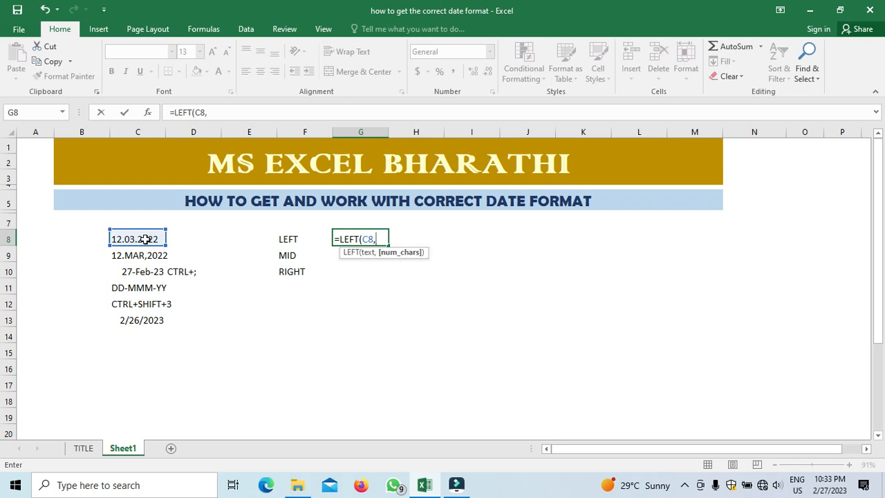
{"action": "type", "text": "2)"}
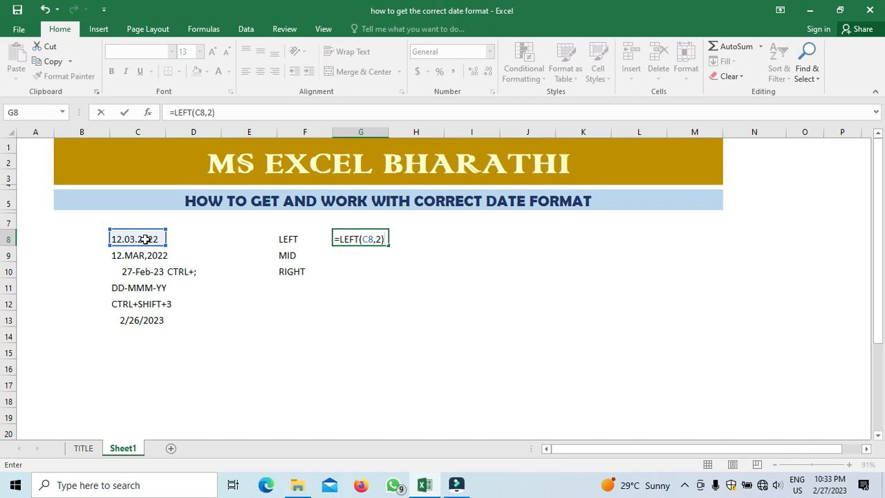
{"action": "key", "text": "Return"}
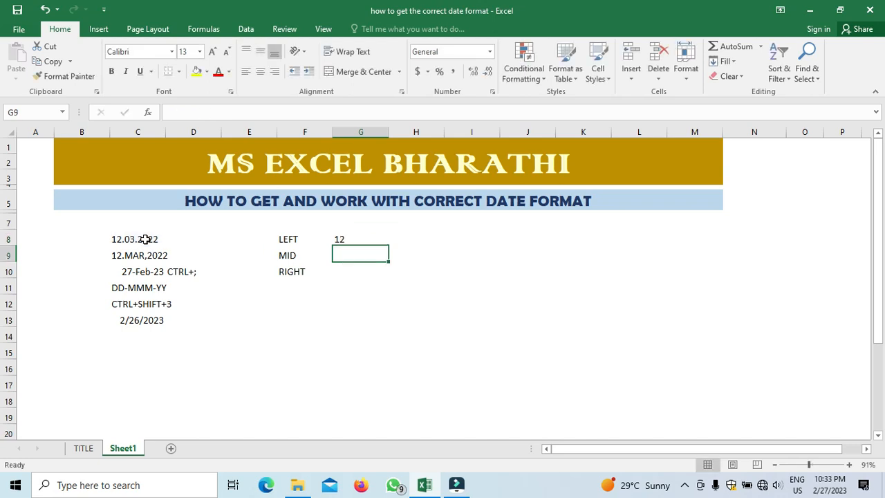
{"action": "type", "text": "MID"}
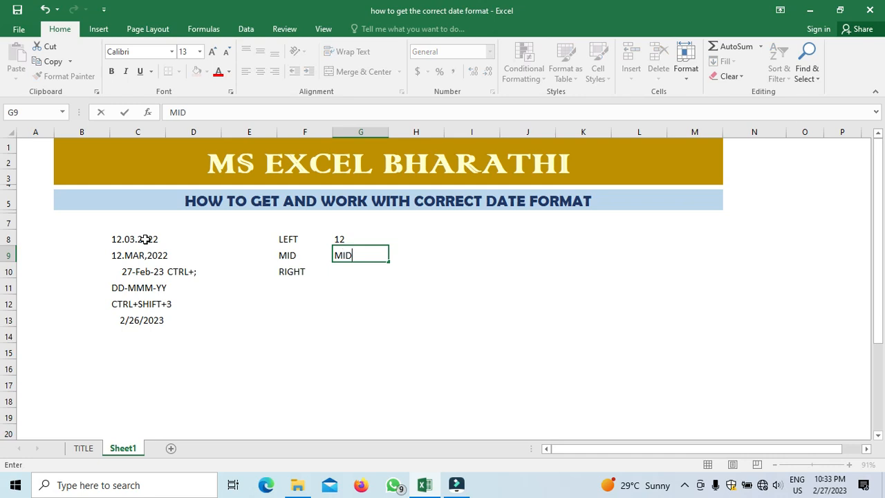
{"action": "type", "text": "("}
{"action": "key", "text": "Escape"}
Enter the formula =MID(C8,4,2) in cell G9 to extract the month from the text date.
{"action": "type", "text": "=MID"}
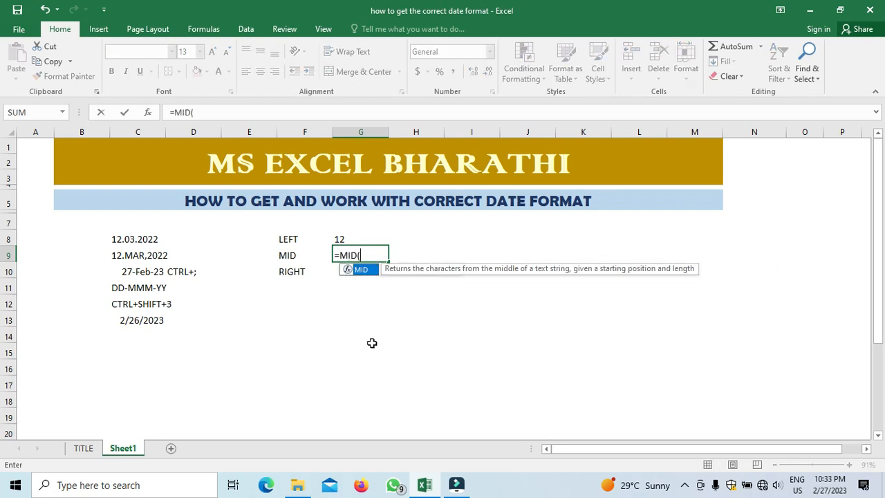
{"action": "type", "text": "("}
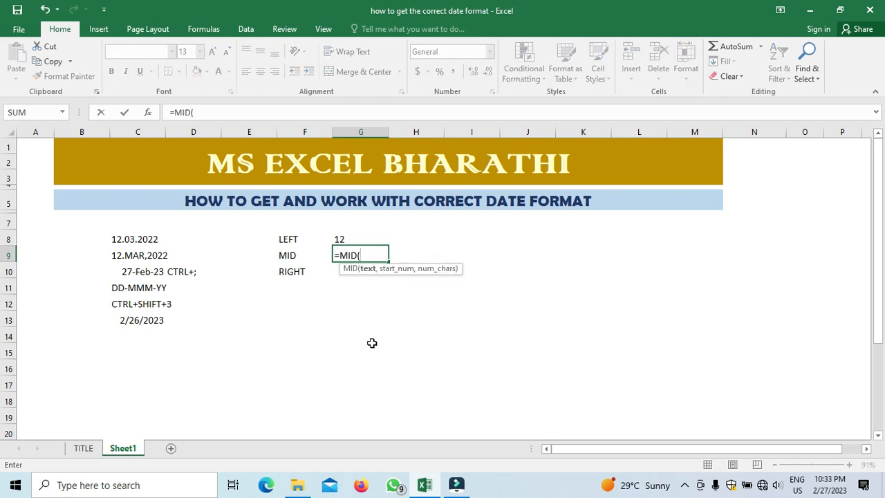
{"action": "left_click", "coordinate": [131, 239]}
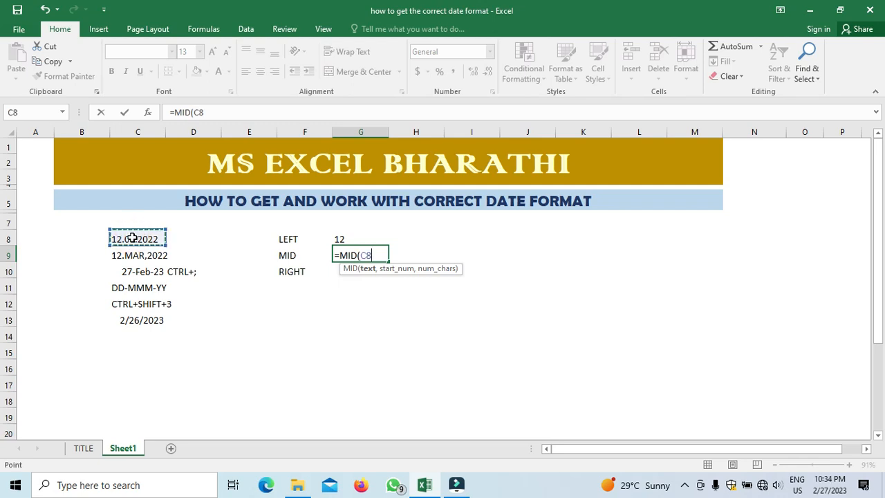
{"action": "type", "text": ","}
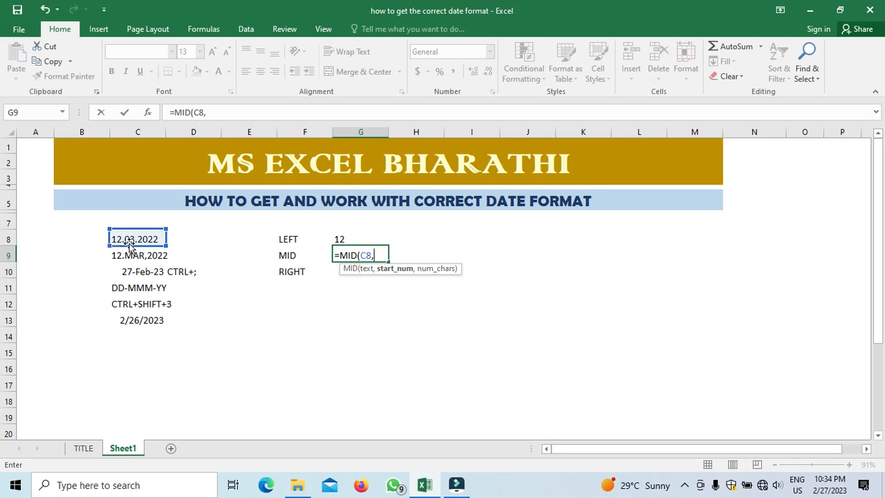
{"action": "type", "text": "4,"}
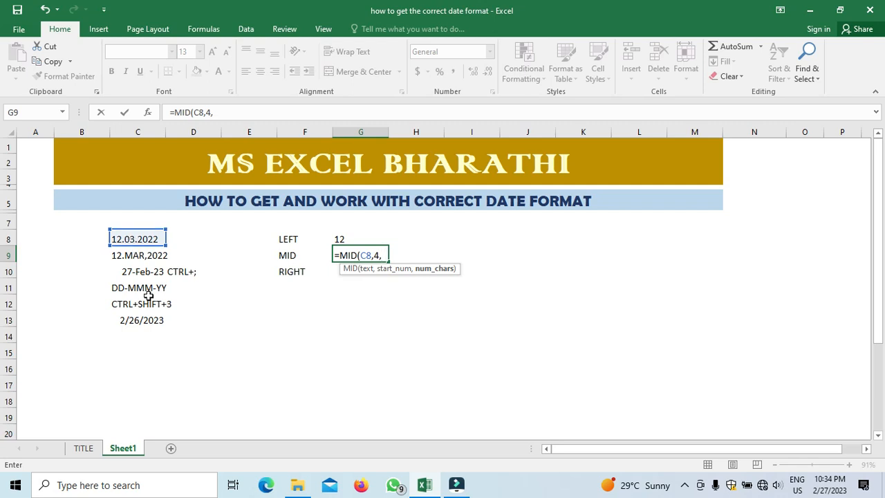
{"action": "type", "text": "2"}
{"action": "type", "text": "0"}
{"action": "key", "text": "BackSpace"}
{"action": "type", "text": ")"}
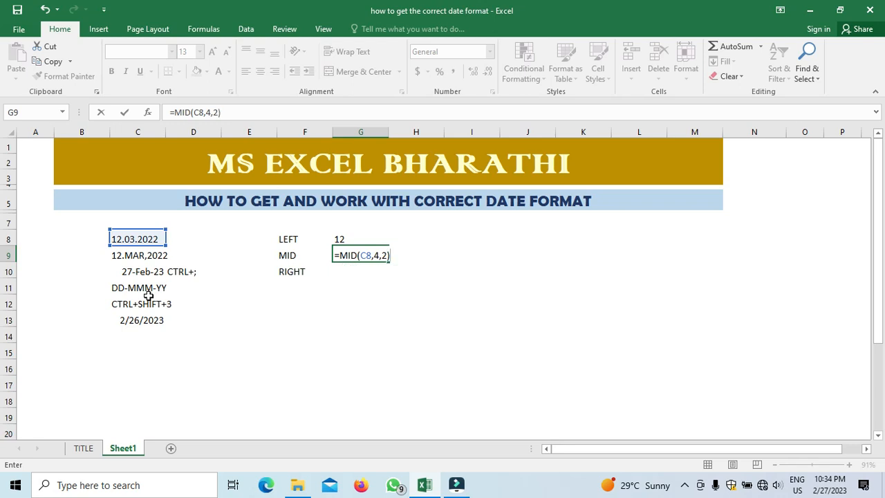
{"action": "key", "text": "Return"}
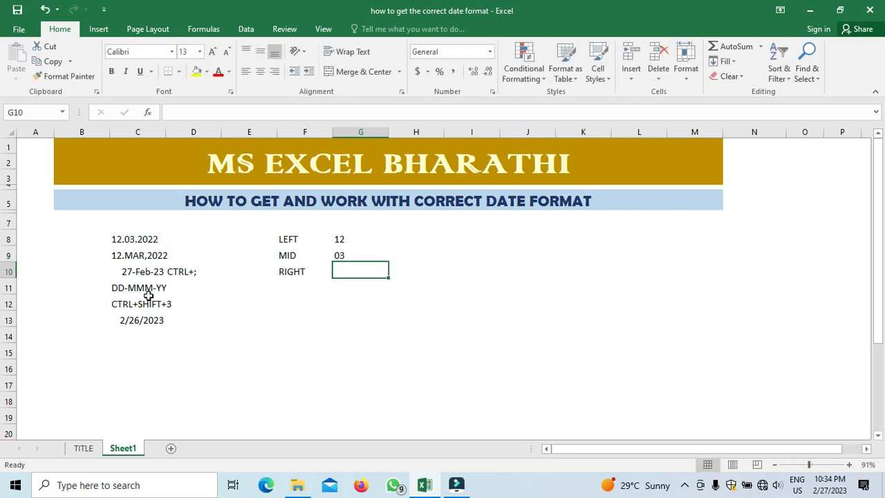
Enter the formula =RIGHT(C8,4) in cell G10 to extract the year from the text date.
{"action": "type", "text": "RIGHT("}
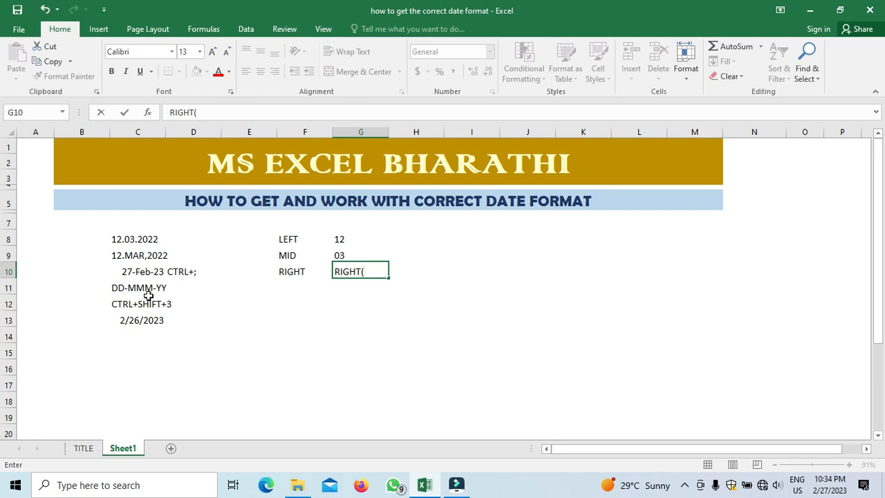
{"action": "key", "text": "Escape"}
{"action": "type", "text": "=R"}
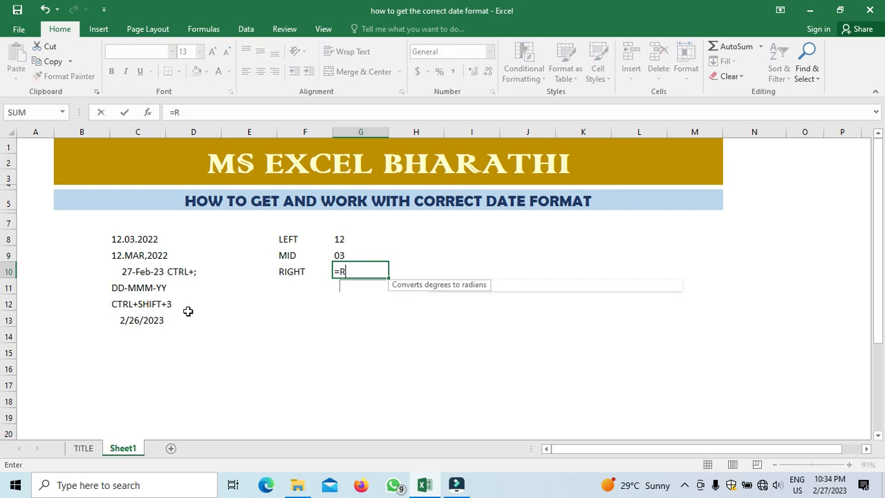
{"action": "type", "text": "IGHT("}
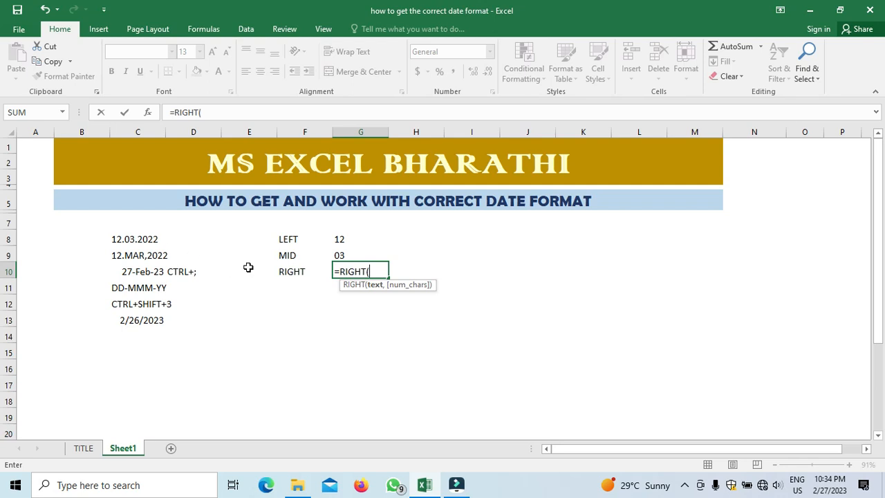
{"action": "left_click", "coordinate": [140, 238]}
{"action": "type", "text": ",4"}
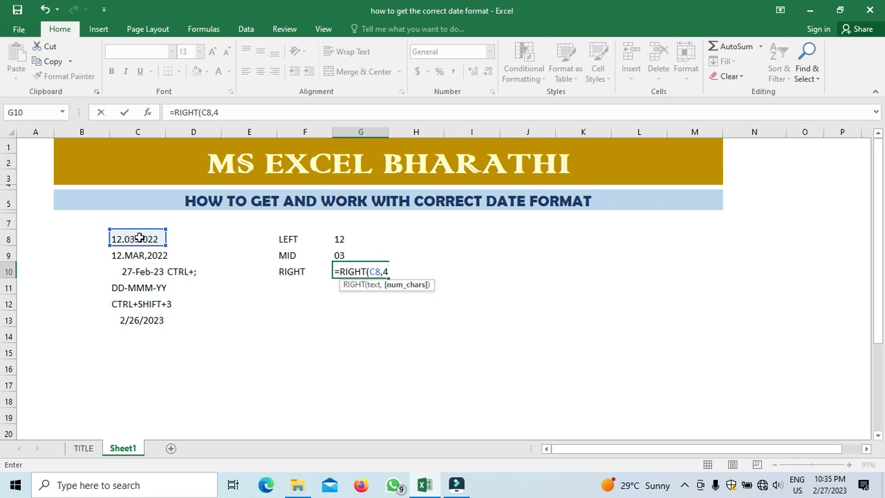
{"action": "type", "text": ")"}
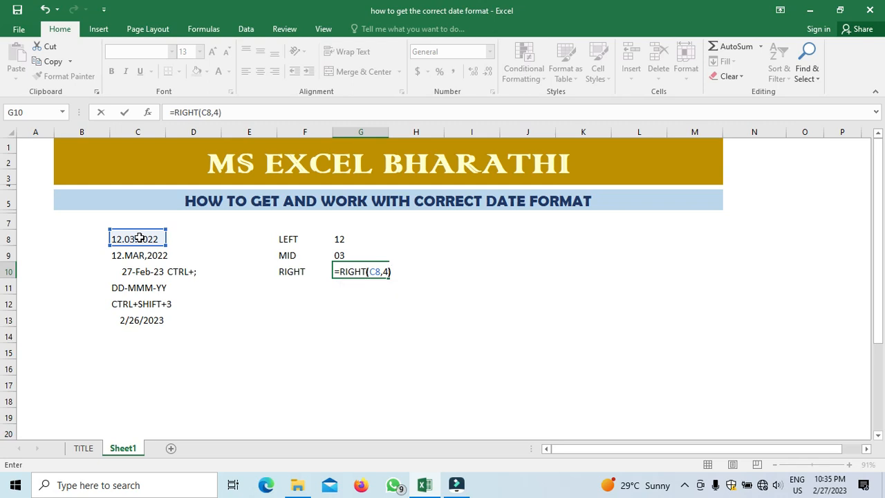
{"action": "key", "text": "Return"}
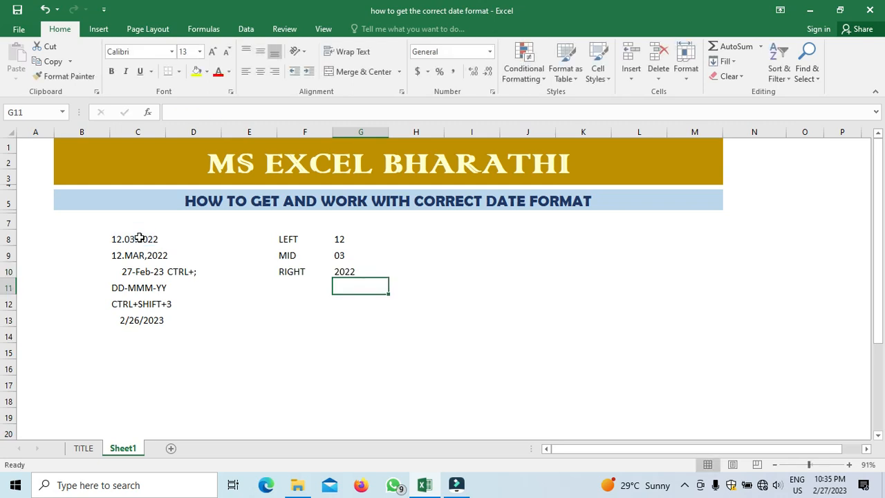
Review the extracted date parts and their function labels in F8:G10 against the text date in C8.
{"action": "key", "text": "Up"}
{"action": "key", "text": "Up"}
{"action": "key", "text": "Up"}
{"action": "key", "text": "Left"}
{"action": "key", "text": "Up"}
{"action": "key", "text": "Down"}
{"action": "key", "text": "Down"}
{"action": "key", "text": "Up"}
{"action": "key", "text": "Right"}
{"action": "key", "text": "Left"}
{"action": "key", "text": "Left"}
{"action": "key", "text": "Left"}
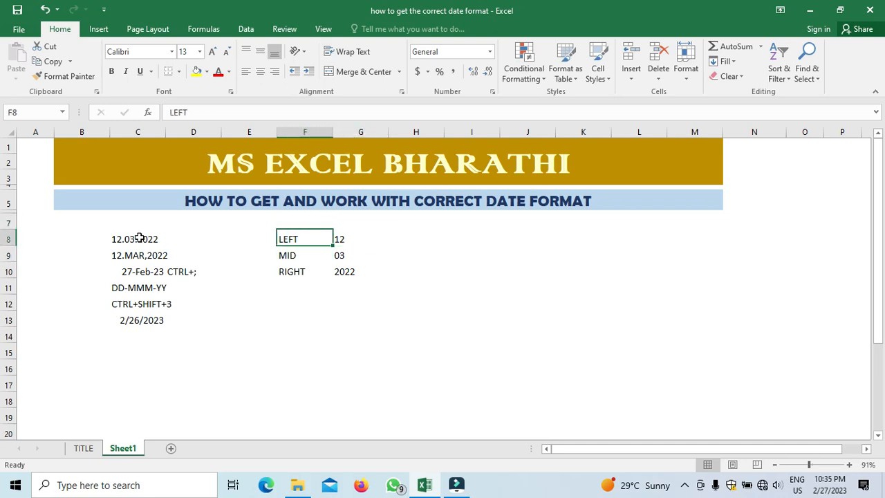
{"action": "key", "text": "Left"}
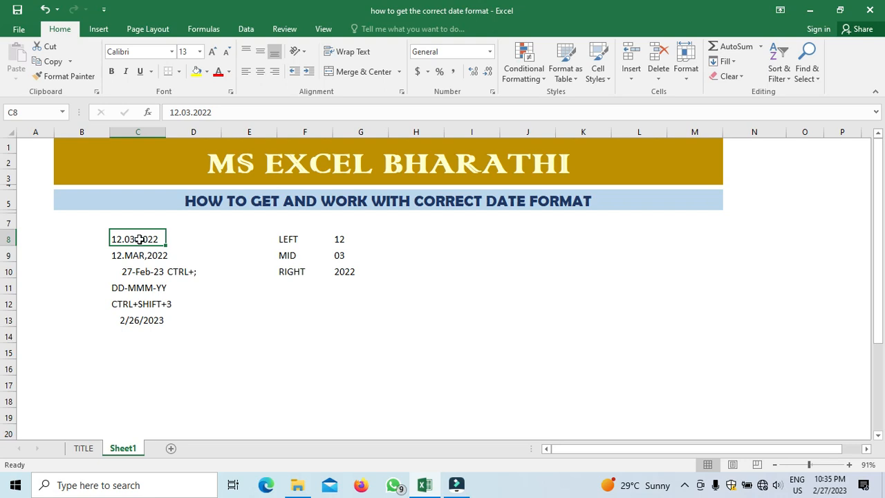
Start a DATE formula in cell D8 with RIGHT(C8,4) as the year argument.
{"action": "left_click", "coordinate": [182, 237]}
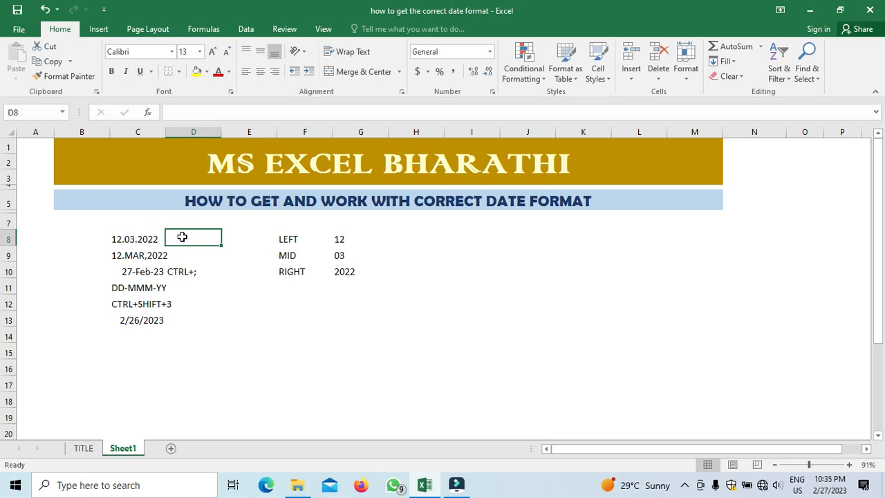
{"action": "type", "text": "="}
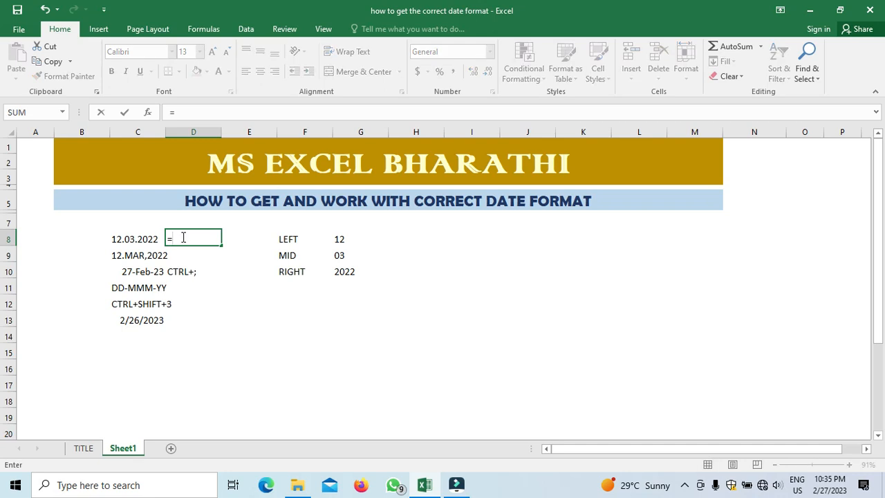
{"action": "type", "text": "DATE"}
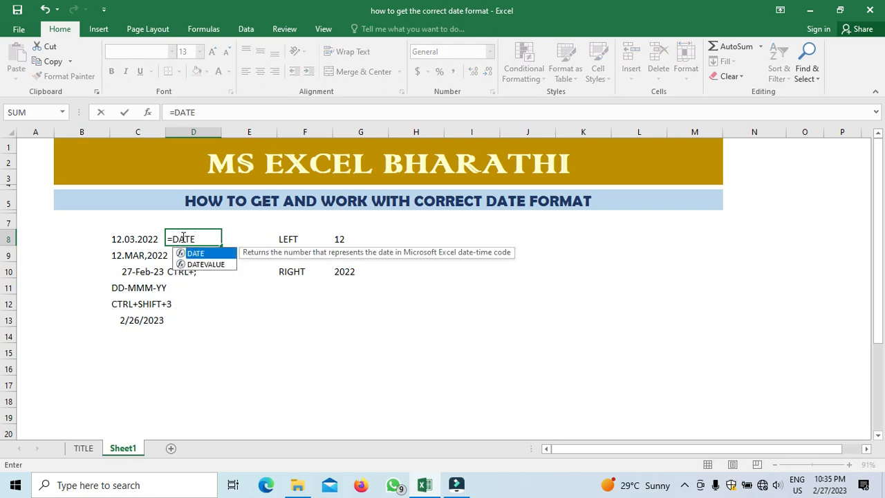
{"action": "type", "text": "("}
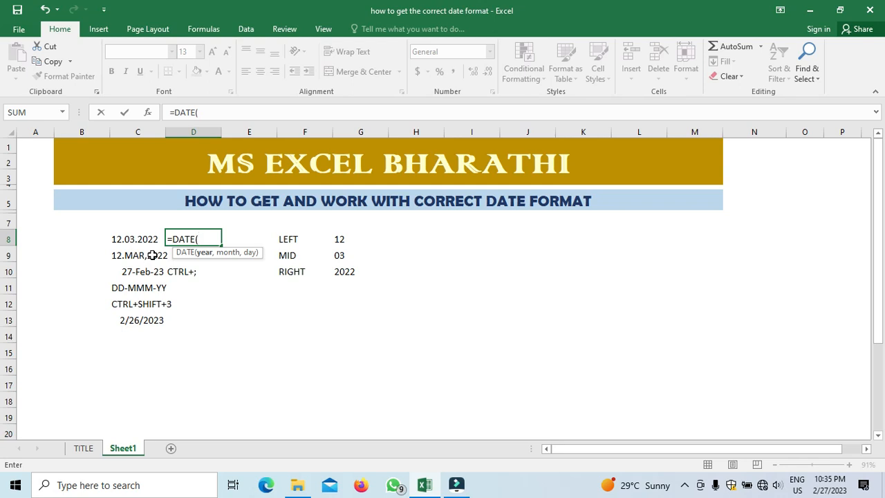
{"action": "type", "text": "RIGHT"}
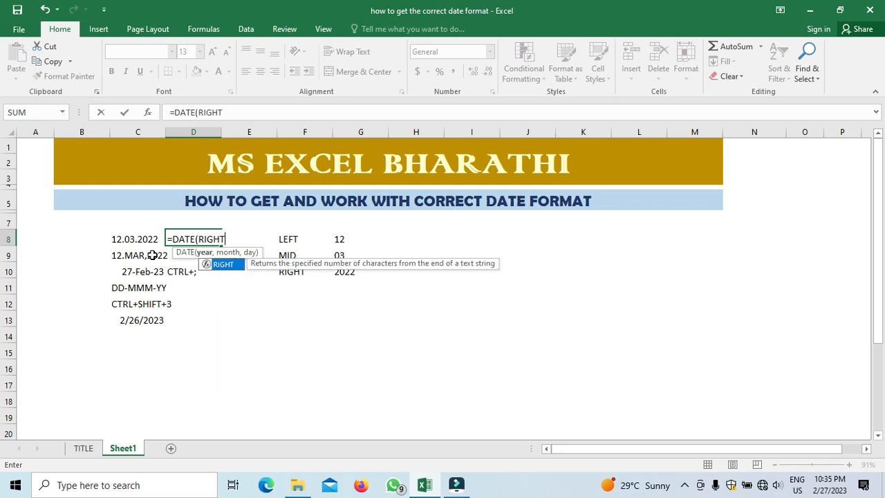
{"action": "type", "text": "("}
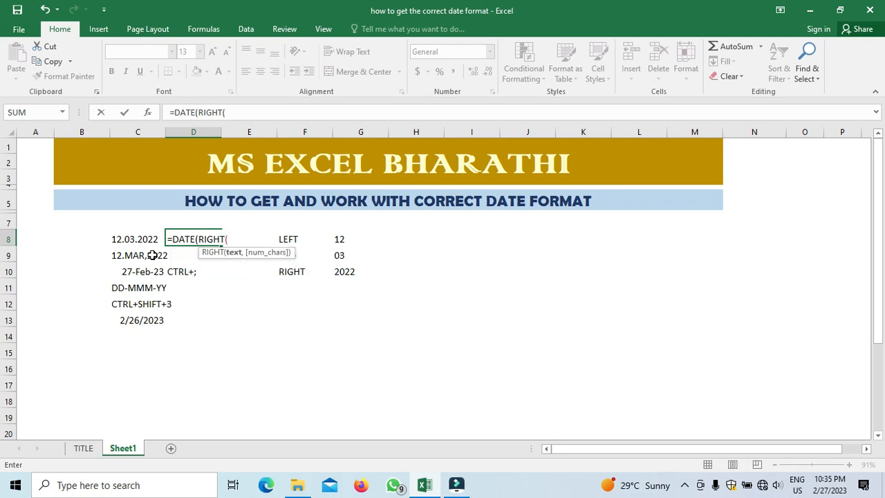
{"action": "left_click", "coordinate": [136, 240]}
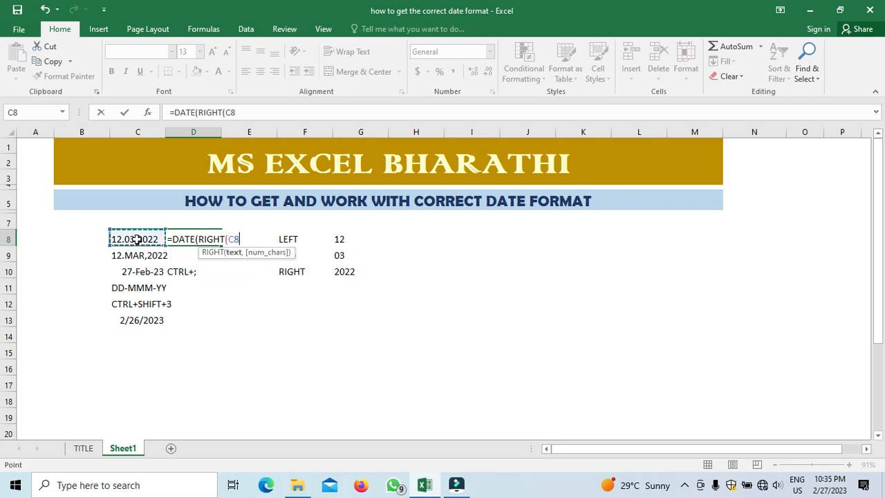
{"action": "type", "text": ","}
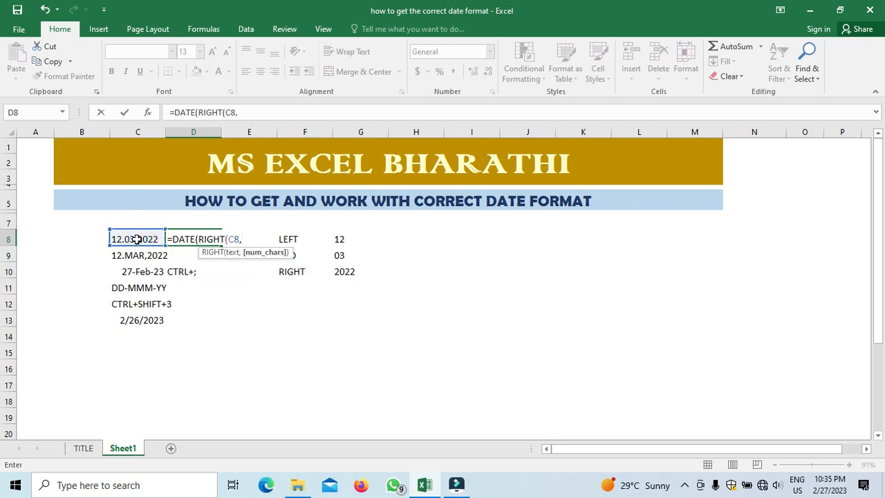
{"action": "type", "text": "4)"}
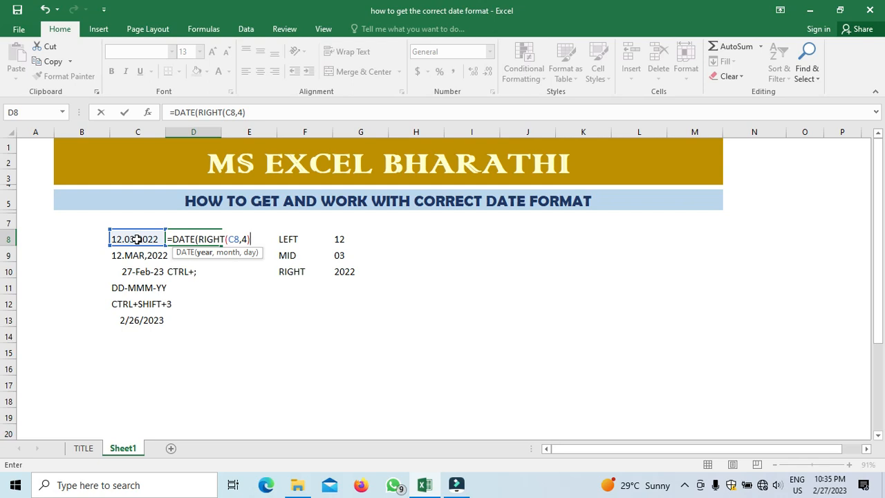
Add MID(C8,4,2) as the month argument of the DATE formula in D8.
{"action": "type", "text": ","}
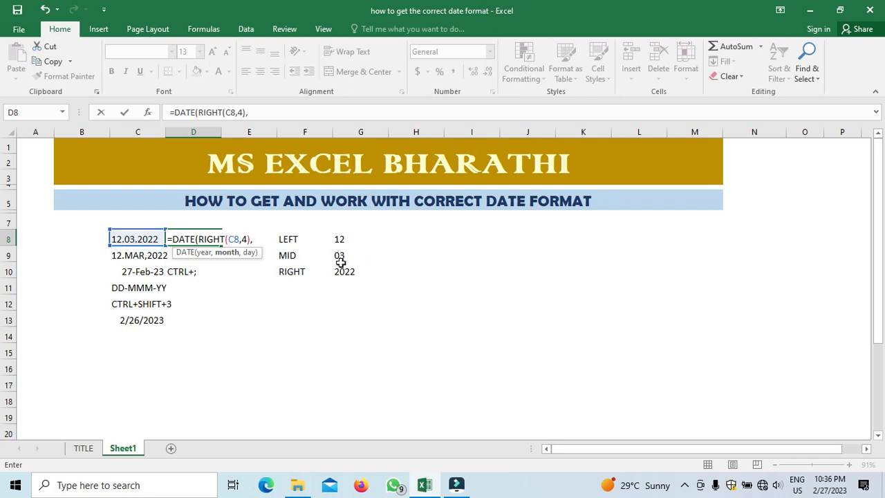
{"action": "type", "text": "MID"}
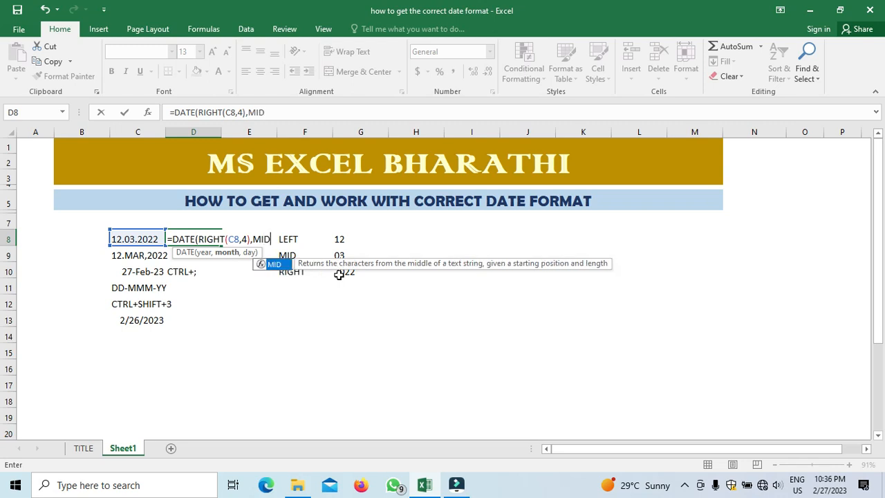
{"action": "type", "text": "("}
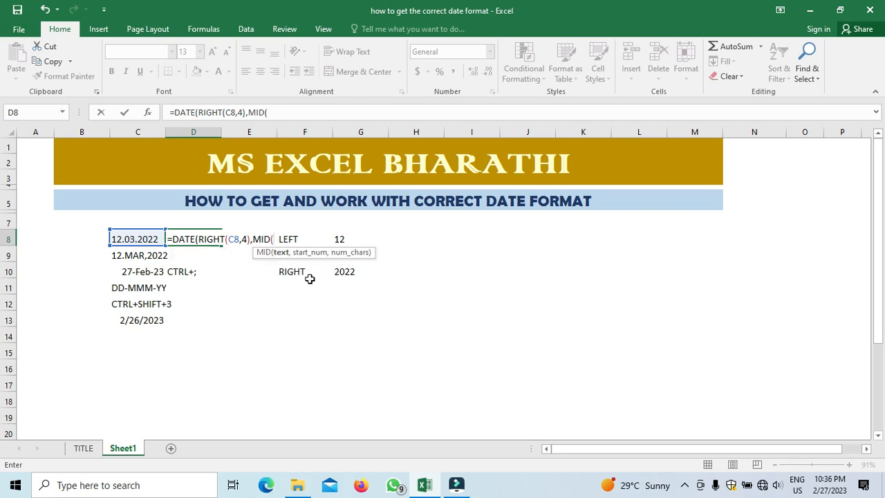
{"action": "left_click", "coordinate": [140, 239]}
{"action": "type", "text": ",4,"}
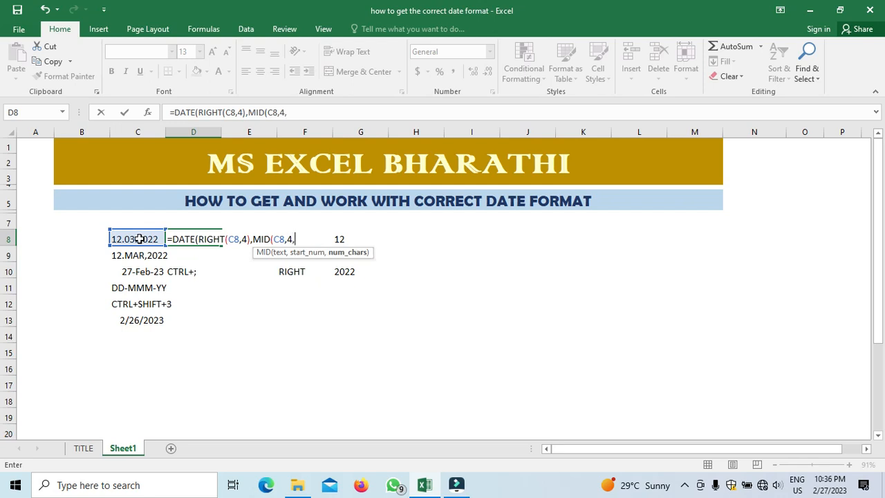
{"action": "type", "text": "2)"}
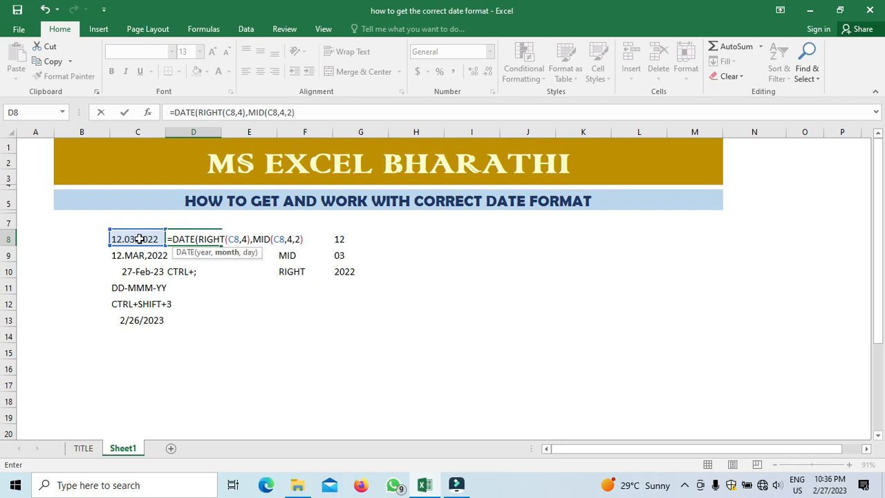
Complete the DATE formula in D8 with LEFT(C8,2) as the day argument.
{"action": "type", "text": ",DA"}
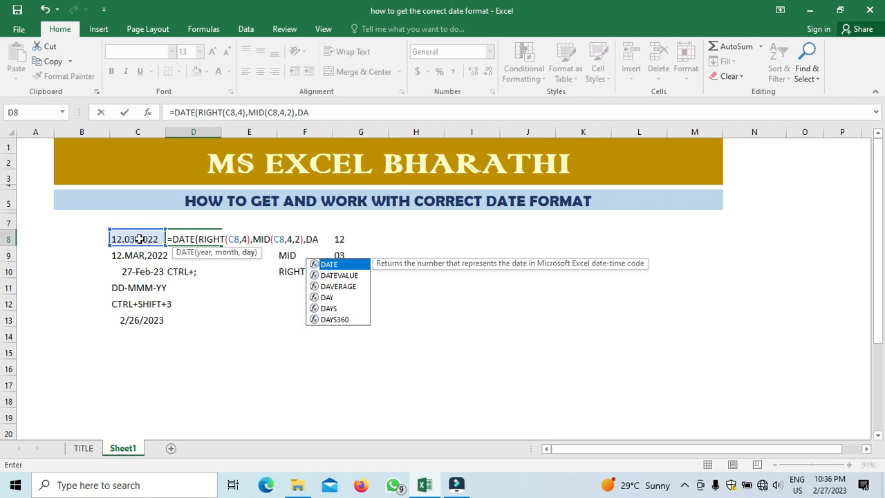
{"action": "key", "text": "BackSpace"}
{"action": "key", "text": "BackSpace"}
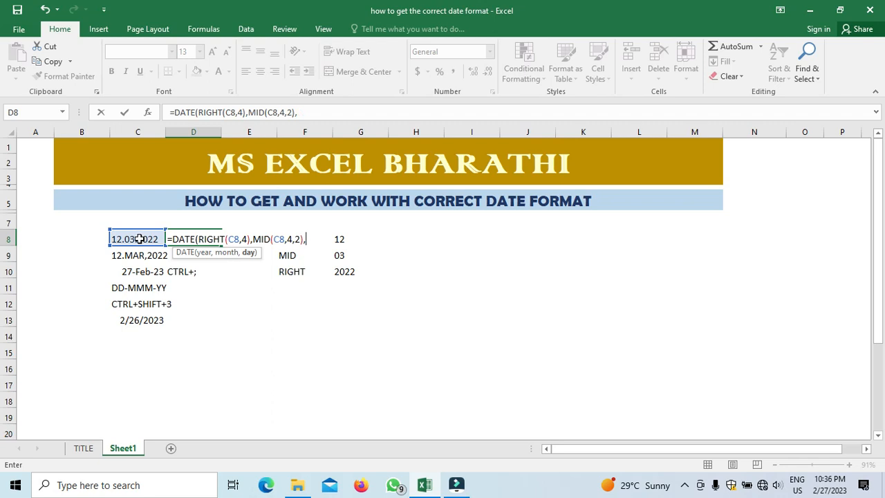
{"action": "type", "text": "LEFT"}
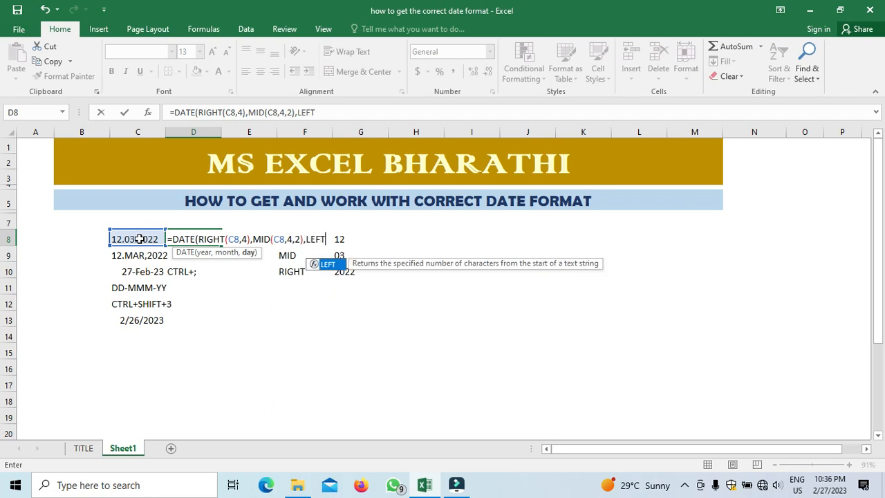
{"action": "type", "text": "("}
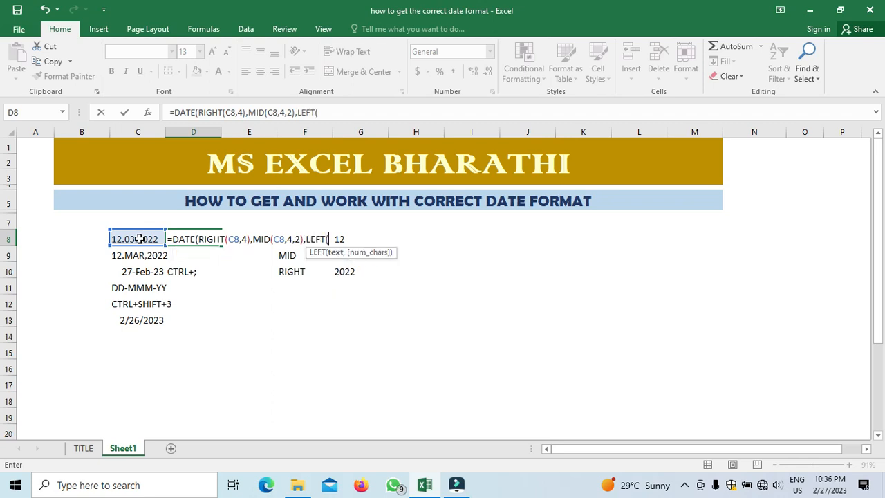
{"action": "left_click", "coordinate": [139, 238]}
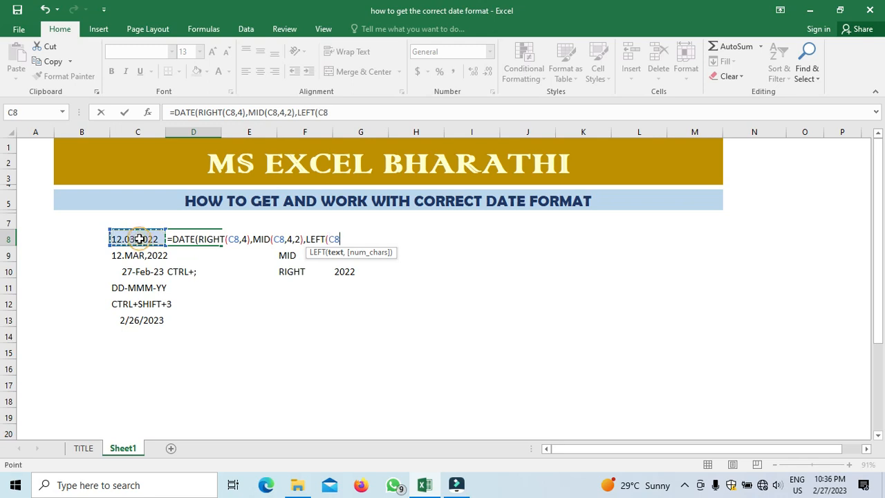
{"action": "type", "text": ",2"}
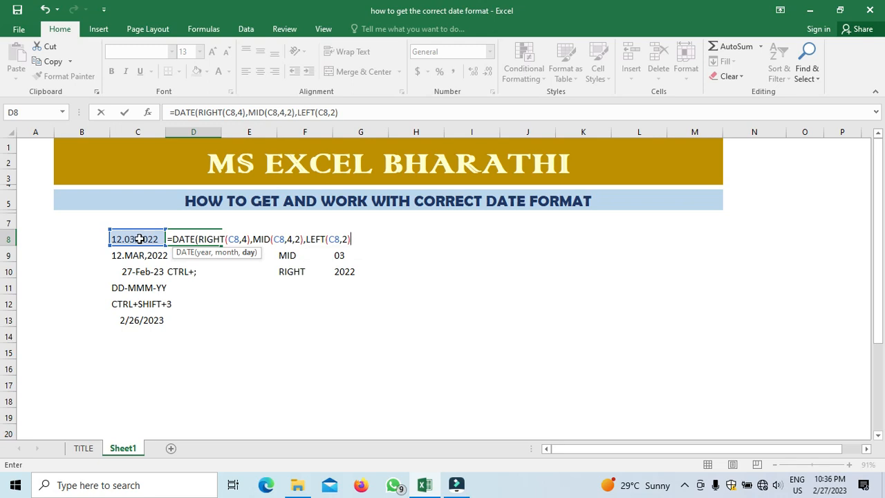
{"action": "type", "text": ")"}
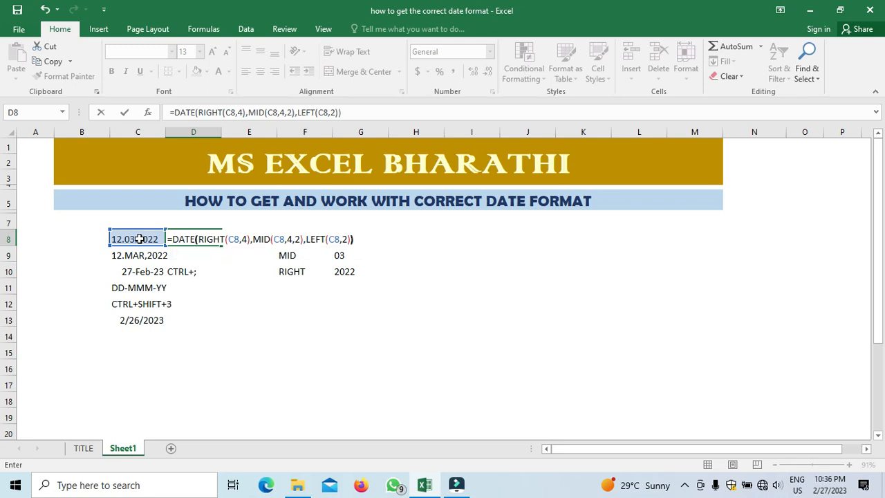
{"action": "key", "text": "Return"}
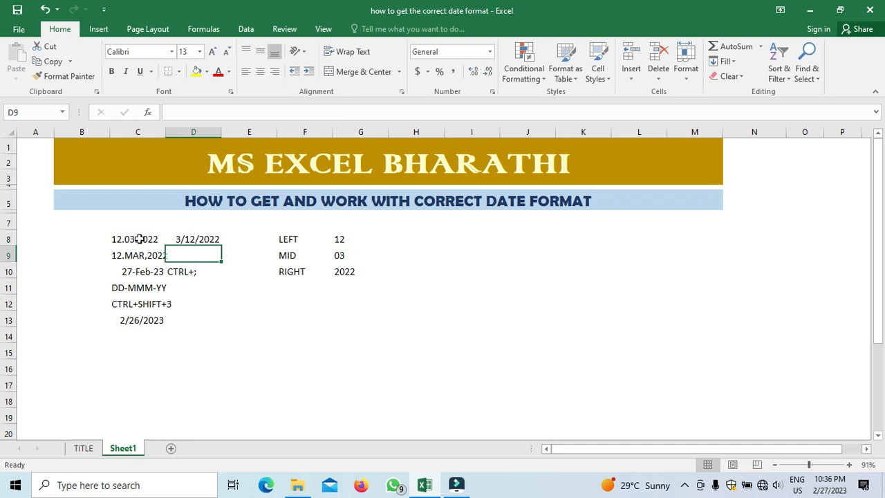
Apply the DD-MMM-YY date format to the converted date in D8.
{"action": "key", "text": "Up"}
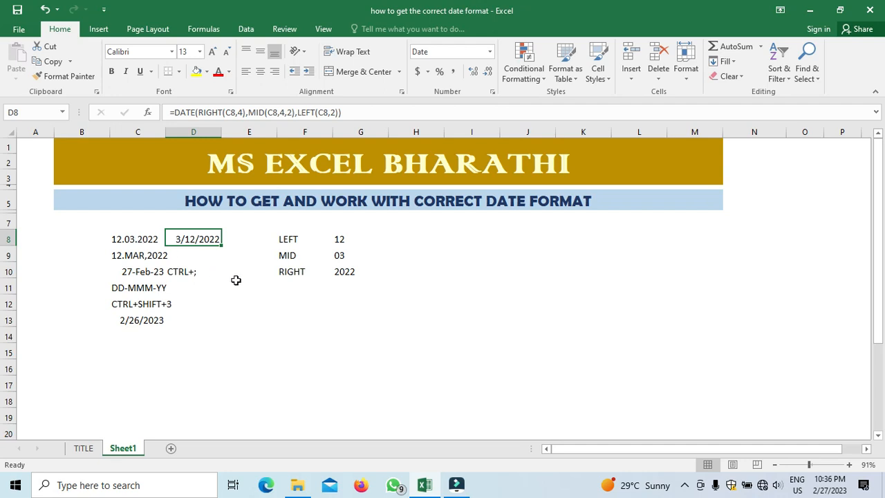
{"action": "key", "text": "ctrl+shift+3"}
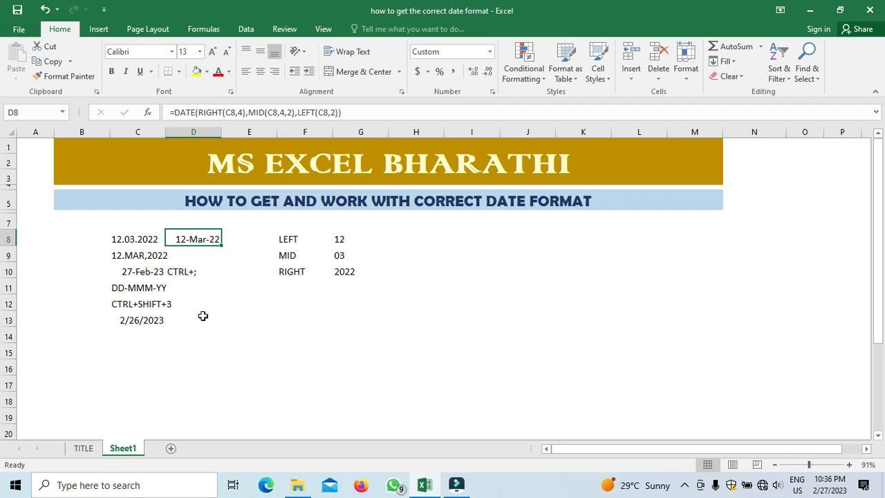
{"action": "left_click", "coordinate": [228, 321]}
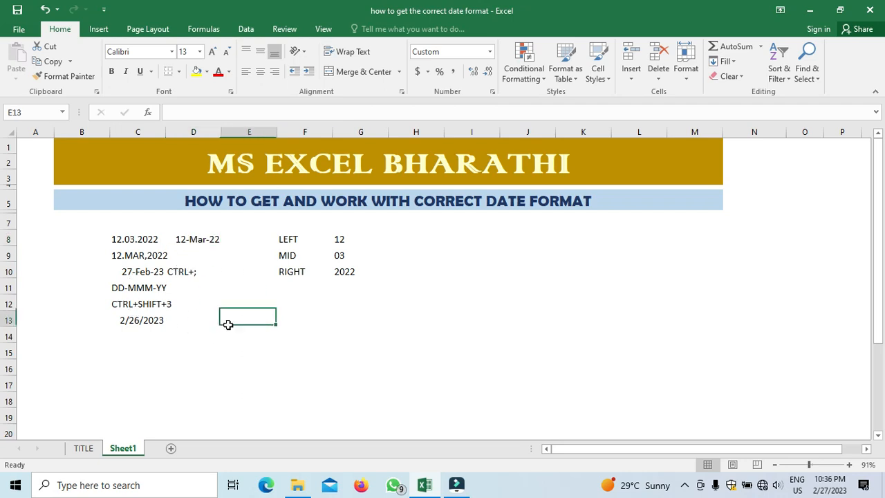
Preview the 14-Mar-12 and March-12 date types for cell C13 in the Format Cells dialog without applying them.
{"action": "left_click", "coordinate": [146, 322]}
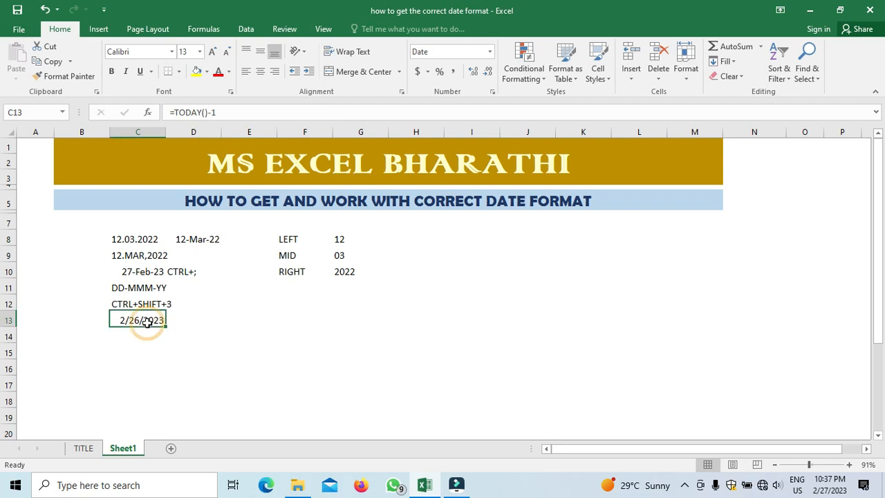
{"action": "right_click", "coordinate": [147, 322]}
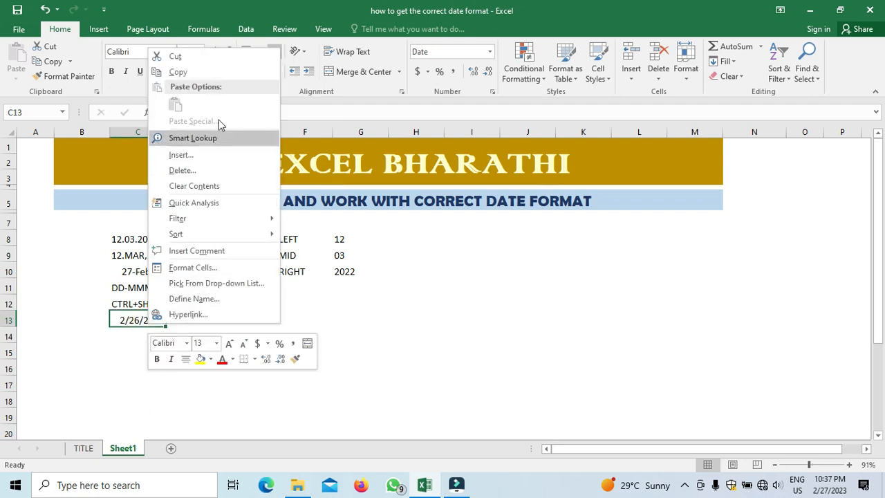
{"action": "left_click", "coordinate": [206, 267]}
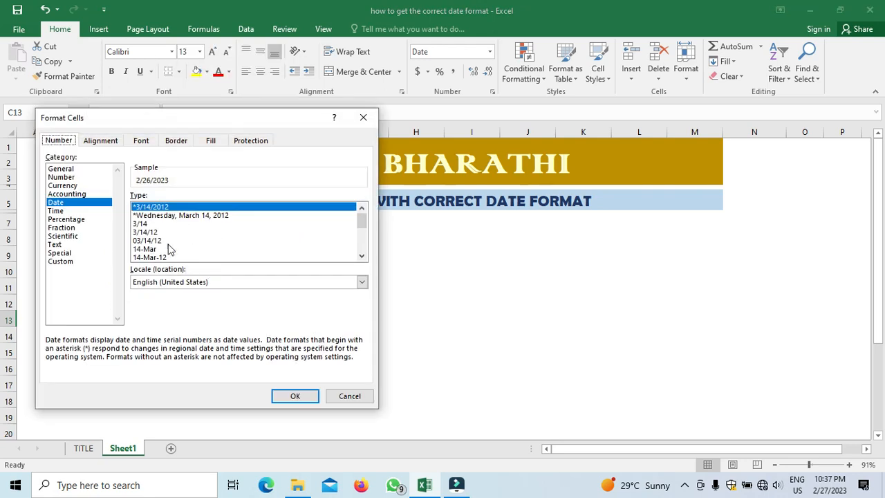
{"action": "left_click", "coordinate": [149, 249]}
{"action": "left_click", "coordinate": [157, 258]}
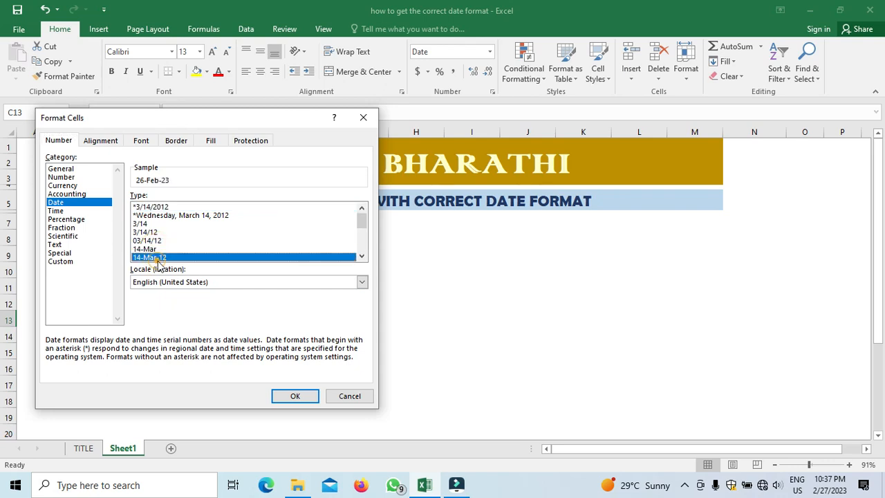
{"action": "left_click", "coordinate": [362, 257]}
{"action": "left_click", "coordinate": [362, 257]}
{"action": "left_click", "coordinate": [361, 257]}
{"action": "left_click", "coordinate": [362, 256]}
{"action": "left_click", "coordinate": [362, 256]}
{"action": "left_click", "coordinate": [362, 257]}
{"action": "left_click", "coordinate": [361, 257]}
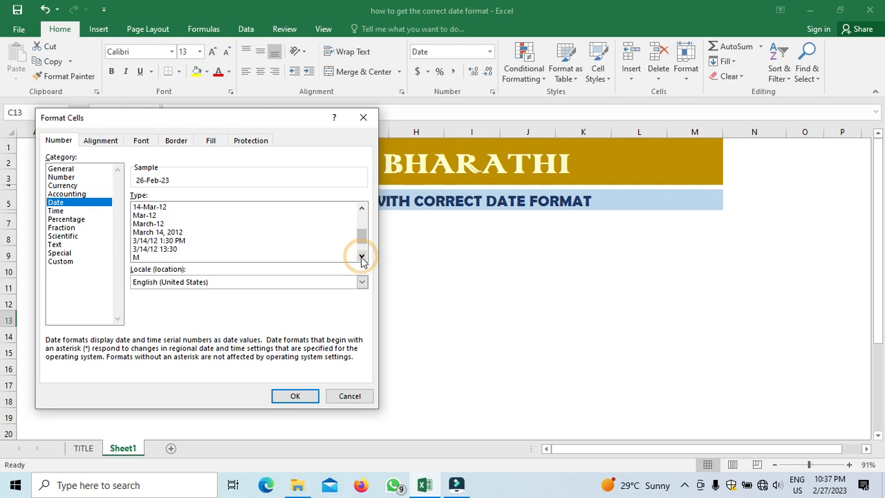
{"action": "left_click", "coordinate": [166, 224]}
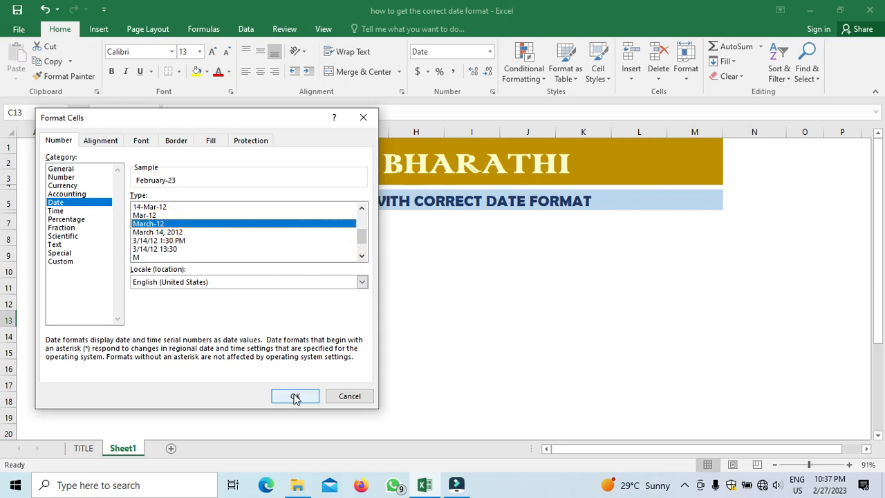
{"action": "left_click", "coordinate": [357, 399]}
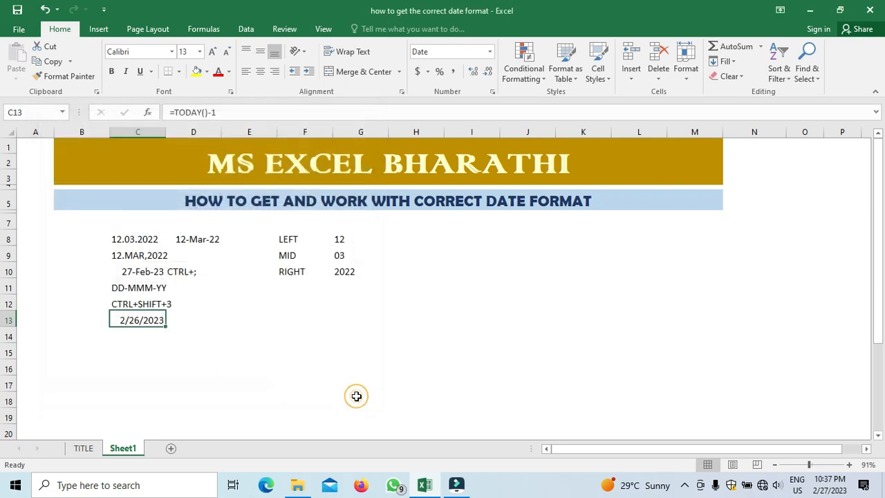
{"action": "left_click", "coordinate": [194, 332]}
{"action": "left_click", "coordinate": [153, 317]}
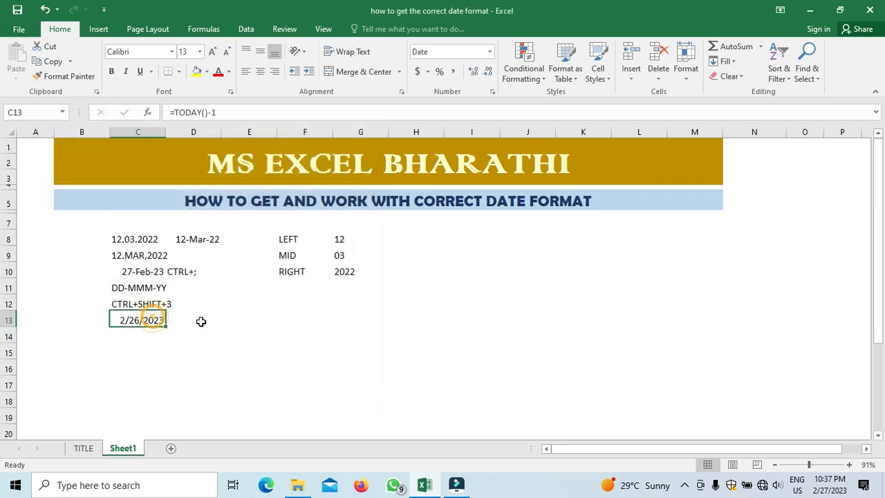
{"action": "left_click", "coordinate": [177, 320]}
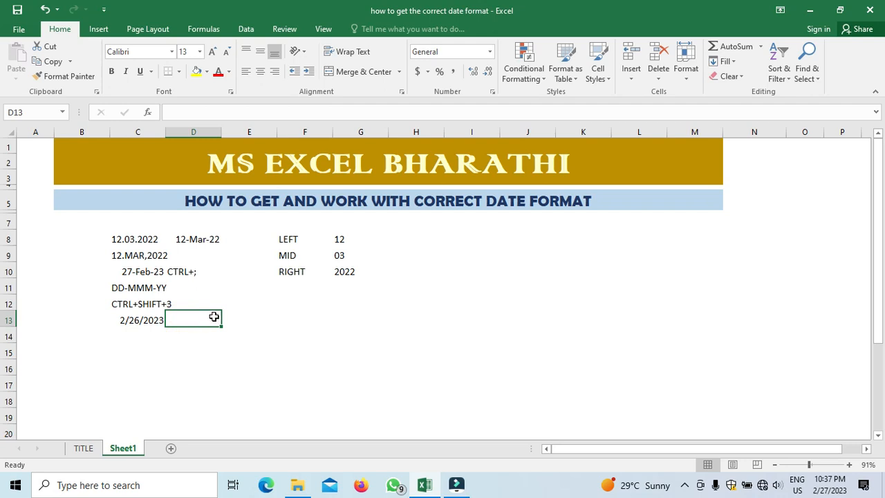
{"action": "type", "text": "=dATE"}
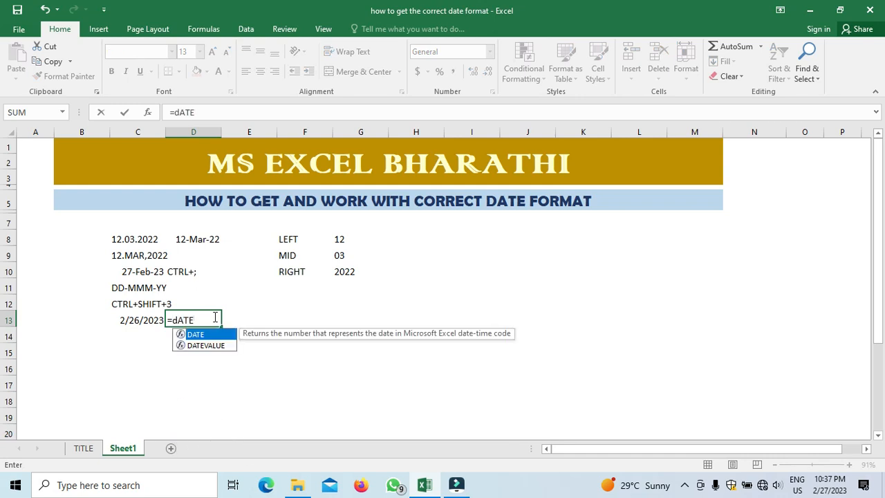
{"action": "key", "text": "Escape"}
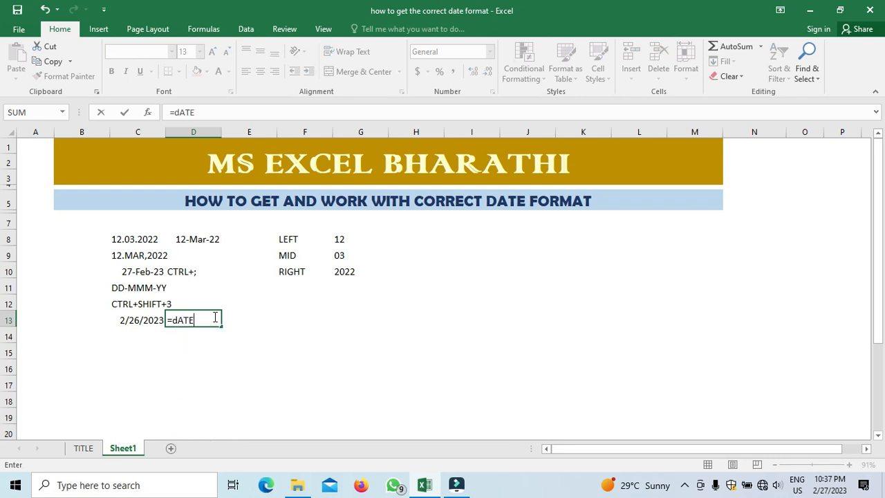
{"action": "key", "text": "Escape"}
{"action": "key", "text": "Up"}
{"action": "key", "text": "Up"}
{"action": "key", "text": "Up"}
{"action": "key", "text": "Up"}
{"action": "key", "text": "Up"}
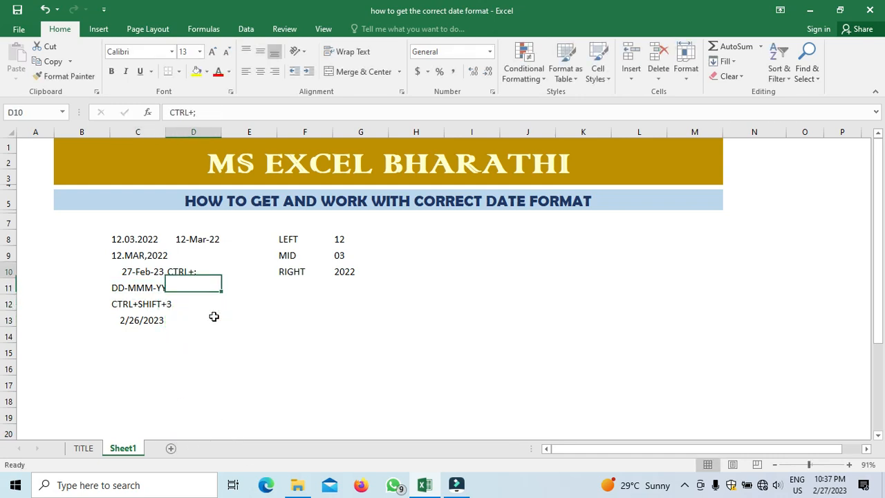
{"action": "key", "text": "Down"}
{"action": "key", "text": "Up"}
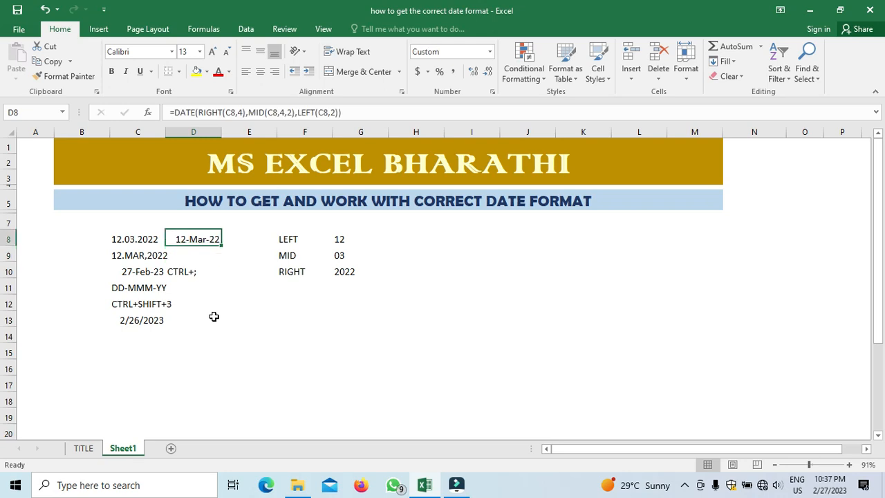
{"action": "key", "text": "Down"}
{"action": "key", "text": "Down"}
{"action": "key", "text": "Down"}
{"action": "key", "text": "Down"}
{"action": "key", "text": "Down"}
{"action": "key", "text": "Down"}
{"action": "key", "text": "Down"}
{"action": "key", "text": "Down"}
{"action": "key", "text": "Down"}
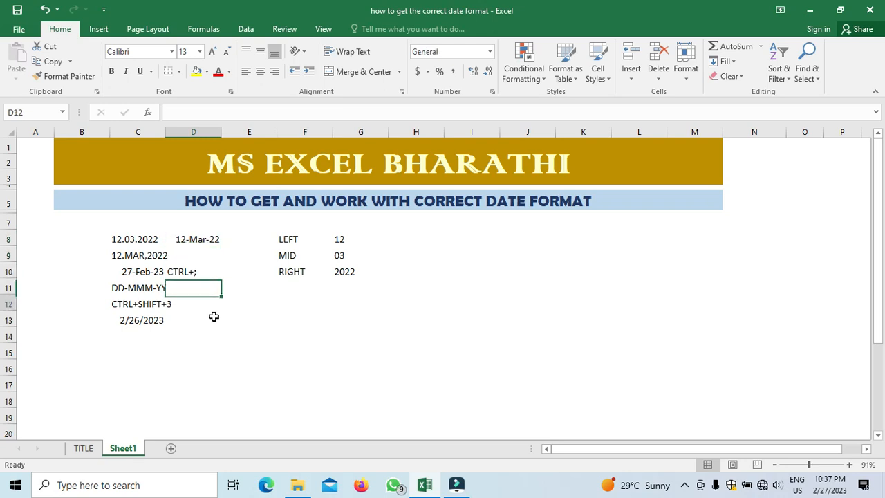
{"action": "key", "text": "Up"}
{"action": "key", "text": "Up"}
{"action": "key", "text": "Up"}
{"action": "key", "text": "Up"}
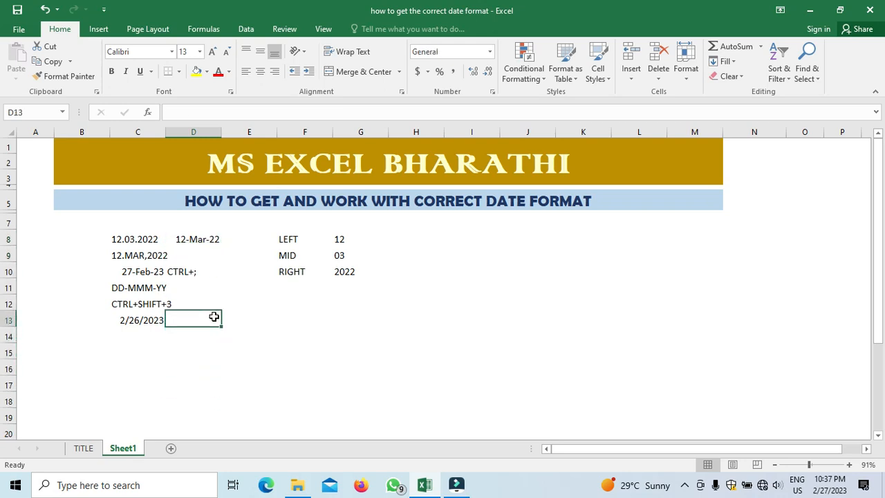
Enter =DATE(YEAR(D8),MONTH(D8),1) in cell D13 to get the first day of the month of the date in D8.
{"action": "type", "text": "="}
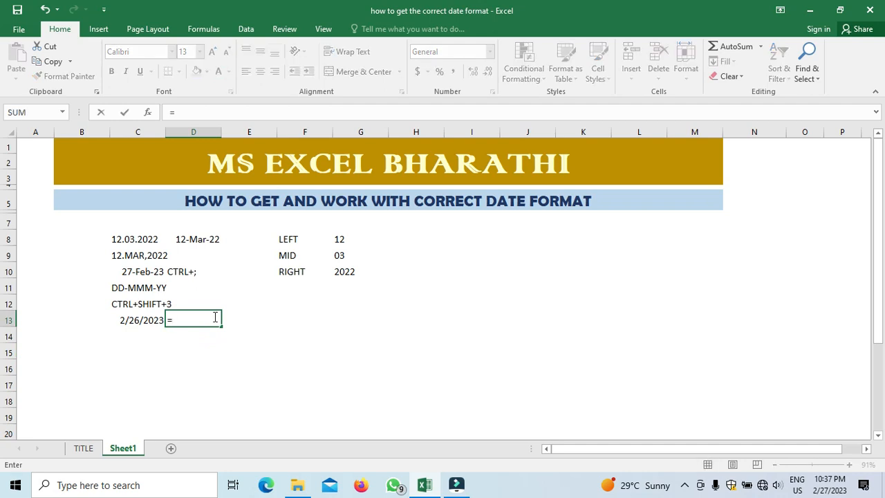
{"action": "type", "text": "DATE("}
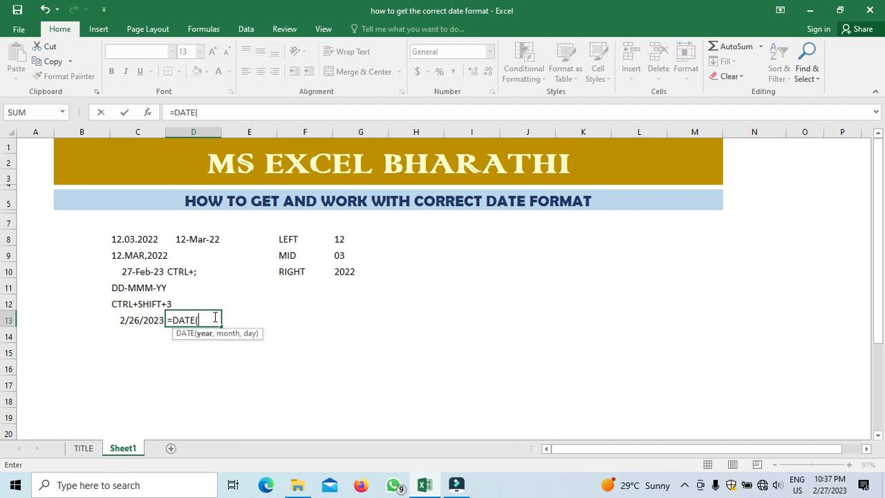
{"action": "type", "text": "yEA"}
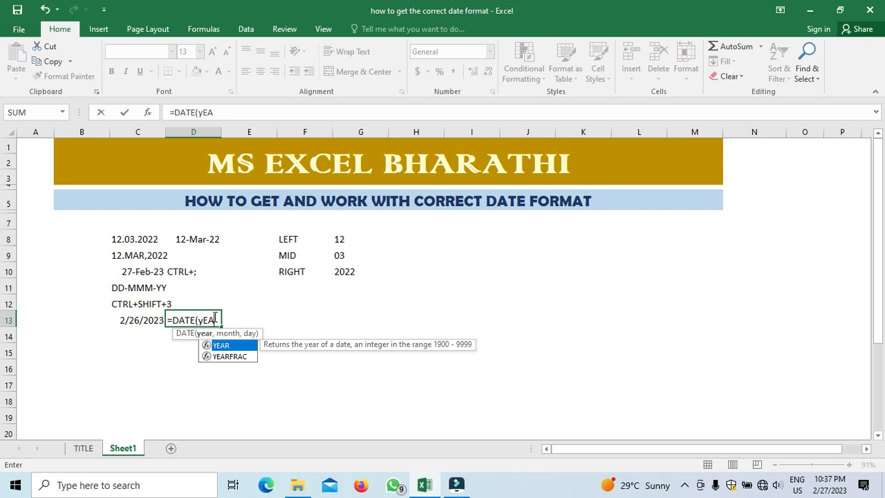
{"action": "type", "text": "R("}
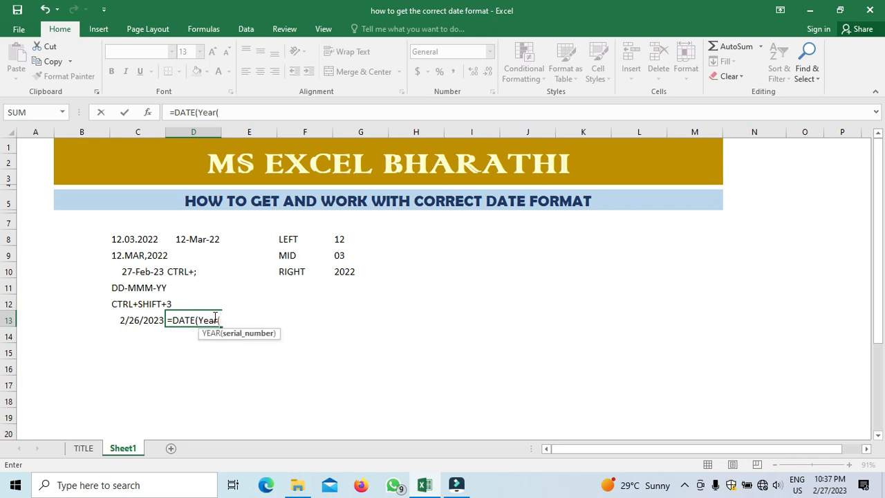
{"action": "left_click", "coordinate": [203, 239]}
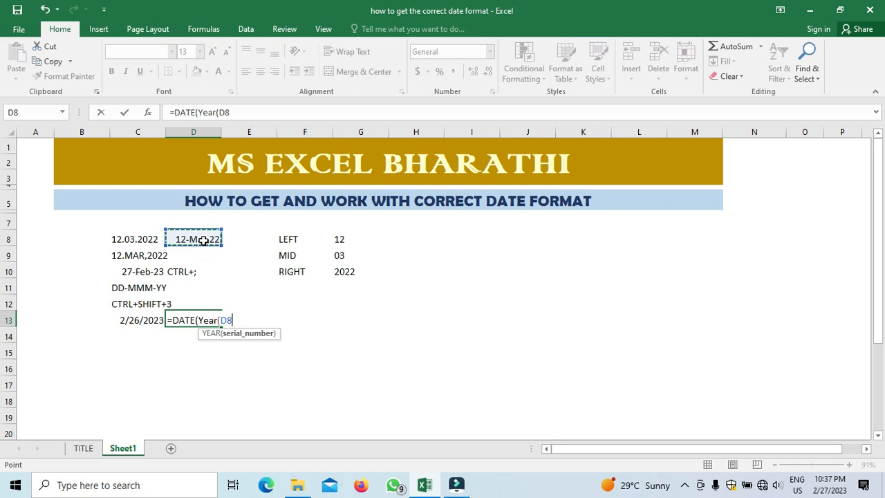
{"action": "type", "text": "),month"}
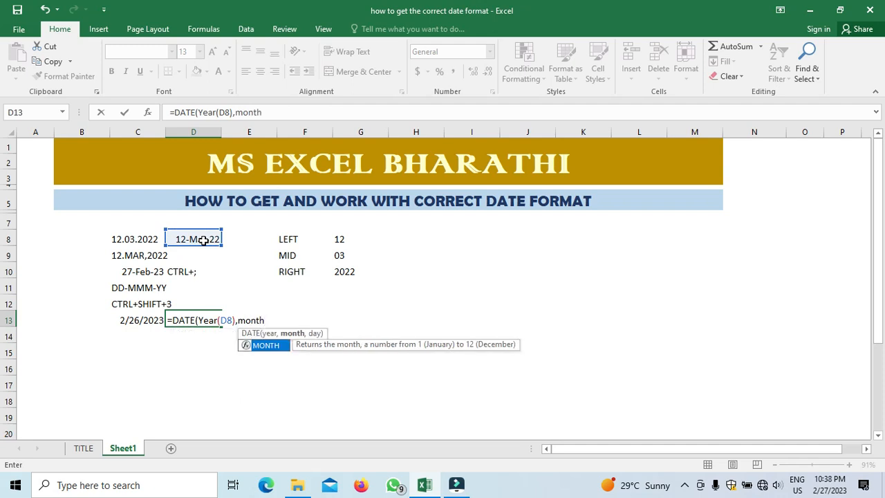
{"action": "type", "text": "("}
{"action": "left_click", "coordinate": [191, 240]}
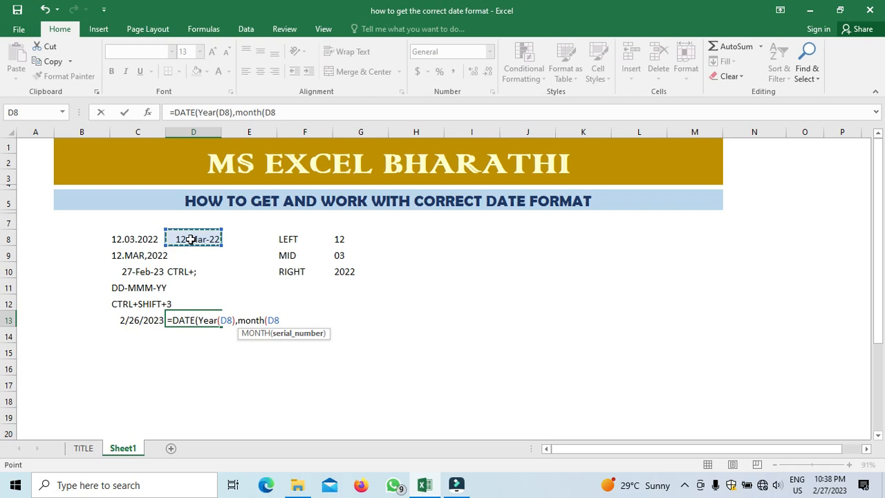
{"action": "type", "text": "),"}
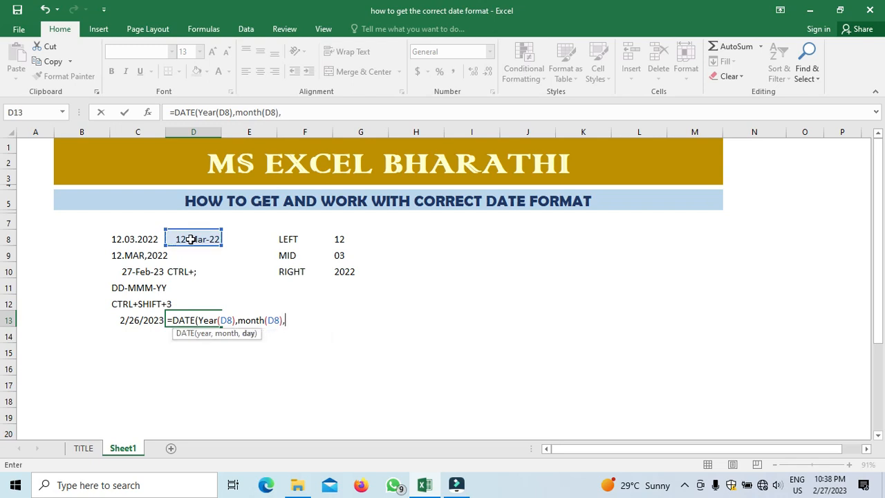
{"action": "type", "text": "1)"}
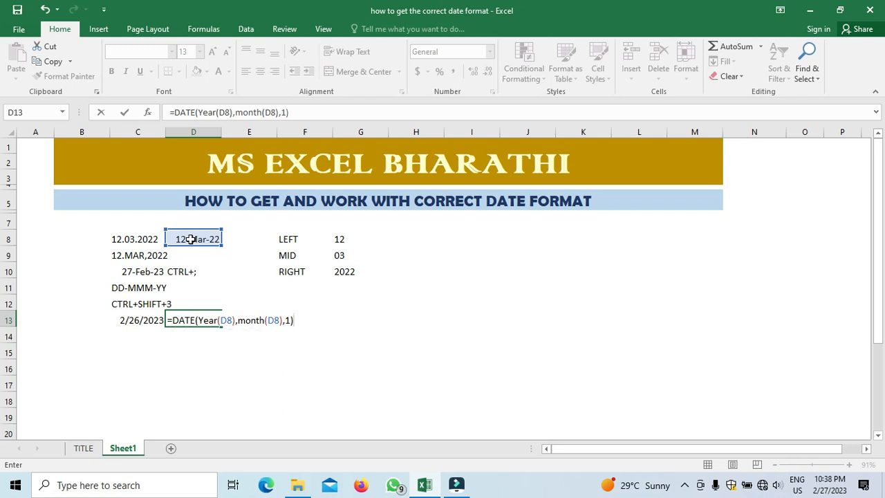
{"action": "key", "text": "Return"}
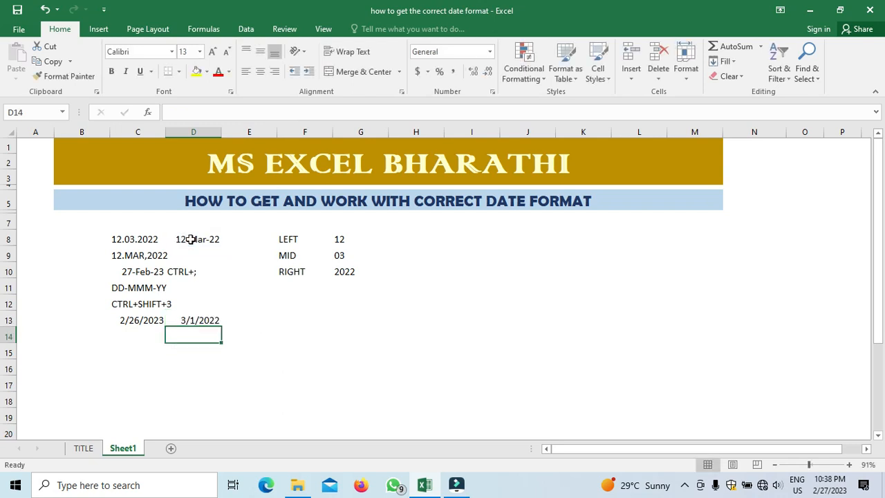
Preview the 3/14/12, 03/14/12, 14-Mar, 14-Mar-12 and Mar-12 date types for cell D13 in the Format Cells dialog.
{"action": "key", "text": "Up"}
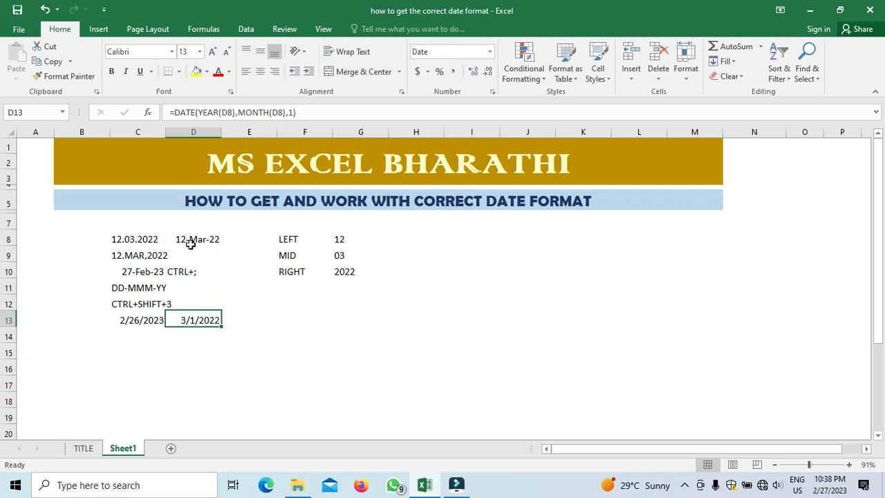
{"action": "right_click", "coordinate": [199, 320]}
{"action": "left_click", "coordinate": [198, 318]}
{"action": "right_click", "coordinate": [192, 320]}
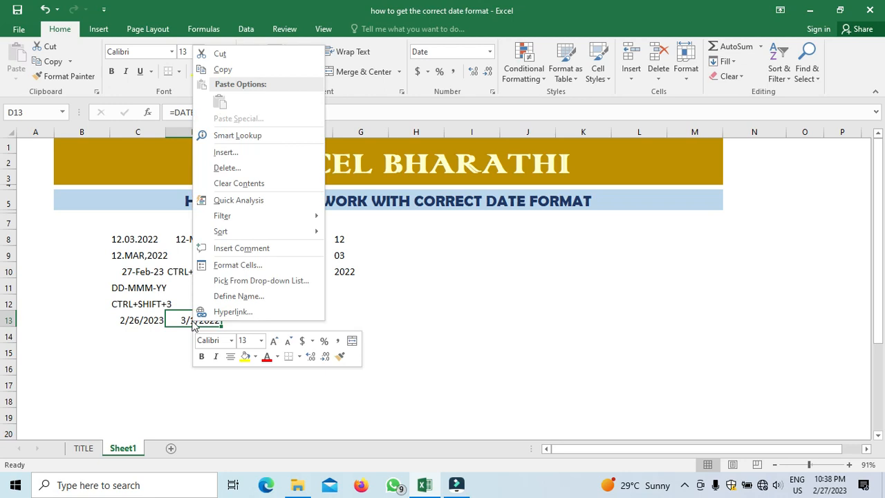
{"action": "key", "text": "Escape"}
{"action": "key", "text": "ctrl+1"}
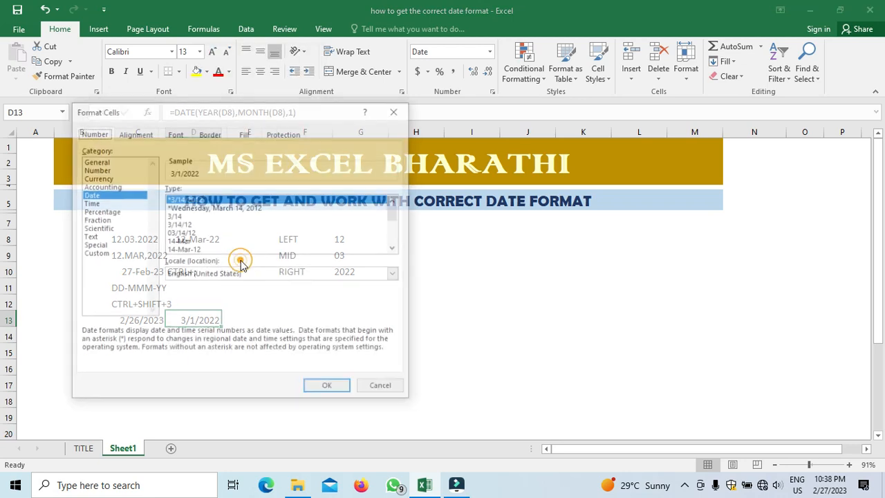
{"action": "left_click", "coordinate": [185, 224]}
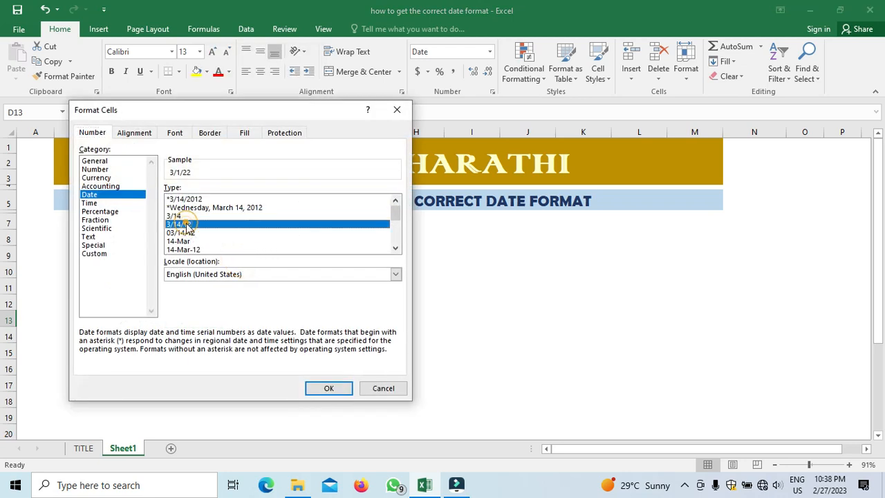
{"action": "left_click", "coordinate": [187, 233]}
{"action": "left_click", "coordinate": [189, 241]}
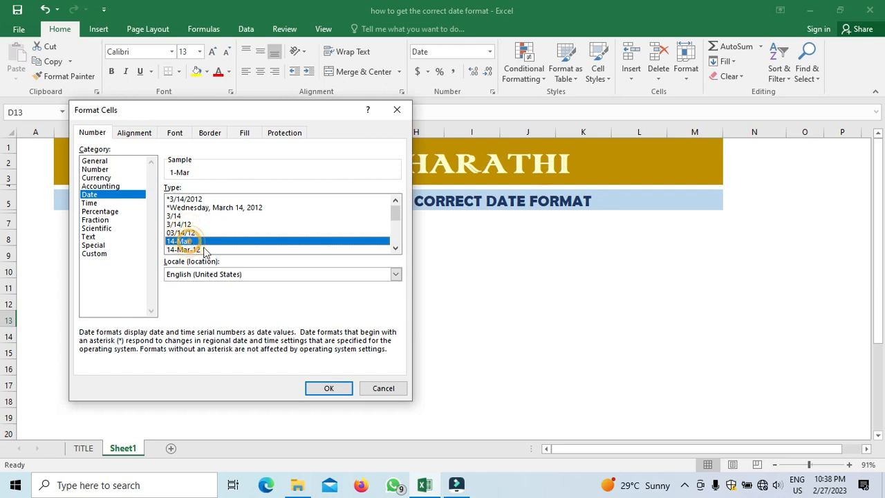
{"action": "left_click", "coordinate": [191, 249]}
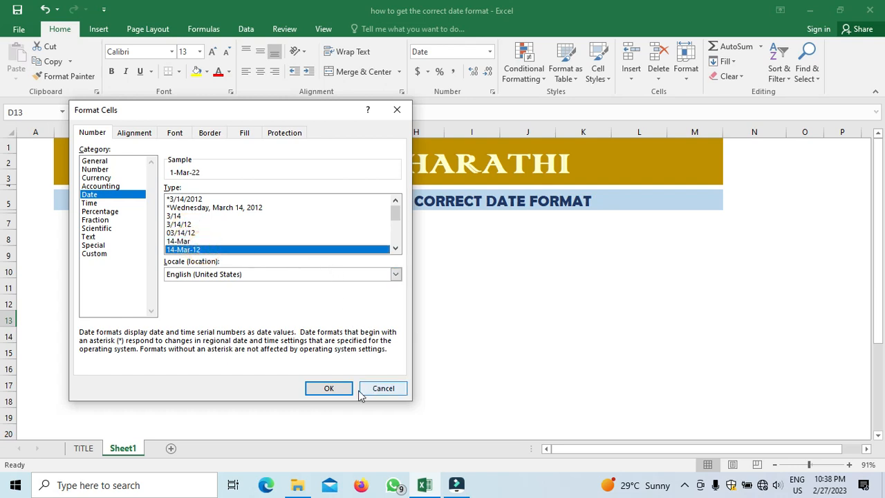
{"action": "left_click", "coordinate": [395, 248]}
{"action": "left_click", "coordinate": [395, 248]}
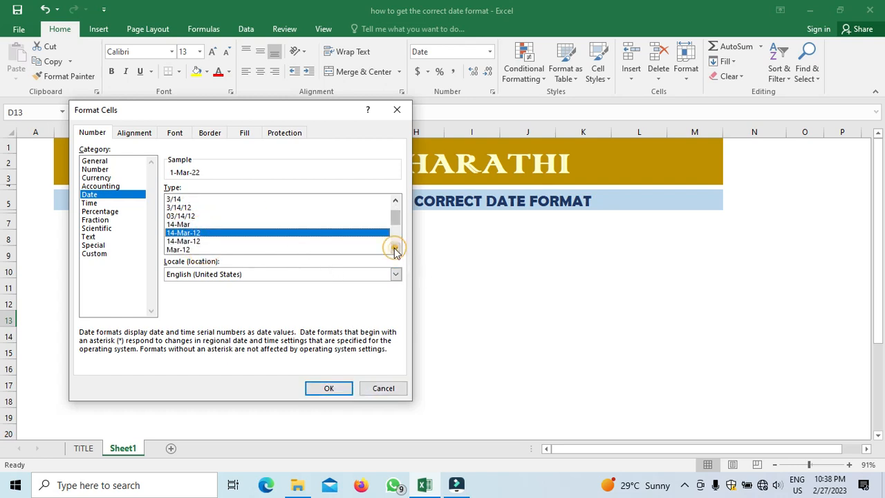
{"action": "left_click", "coordinate": [191, 250]}
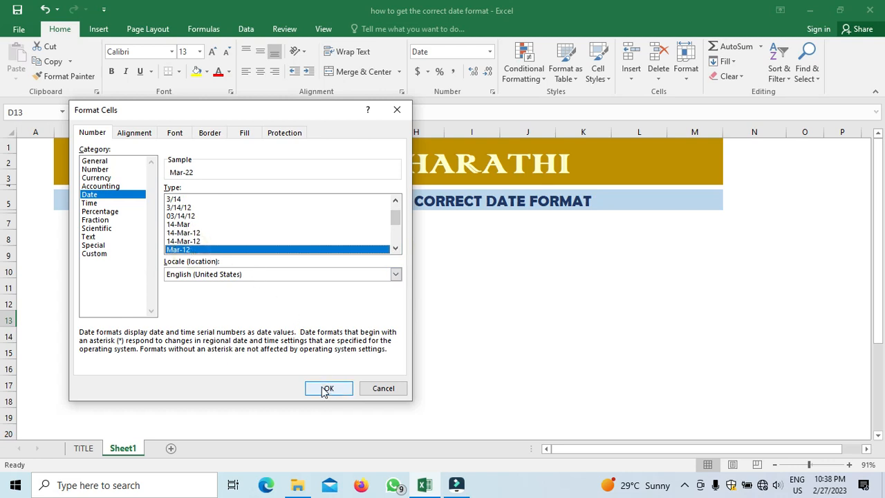
Apply the custom number format mmm-yyyy to cell D13.
{"action": "left_click", "coordinate": [96, 254]}
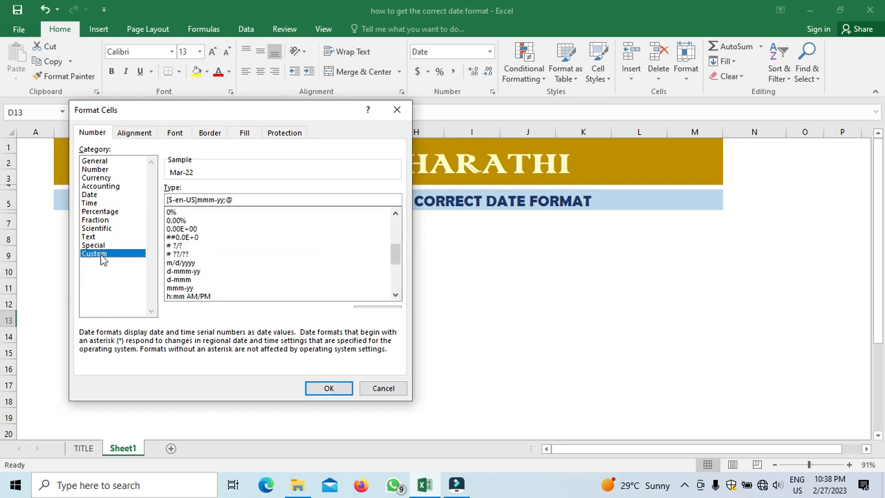
{"action": "left_click", "coordinate": [239, 200]}
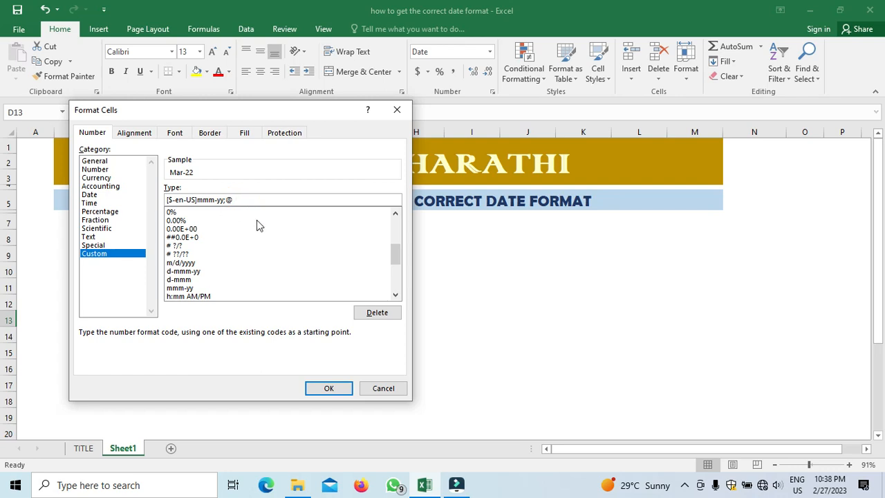
{"action": "key", "text": "BackSpace"}
{"action": "key", "text": "BackSpace"}
{"action": "key", "text": "BackSpace"}
{"action": "key", "text": "BackSpace"}
{"action": "key", "text": "BackSpace"}
{"action": "key", "text": "BackSpace"}
{"action": "key", "text": "BackSpace"}
{"action": "key", "text": "BackSpace"}
{"action": "key", "text": "BackSpace"}
{"action": "key", "text": "BackSpace"}
{"action": "key", "text": "BackSpace"}
{"action": "key", "text": "BackSpace"}
{"action": "key", "text": "BackSpace"}
{"action": "key", "text": "BackSpace"}
{"action": "key", "text": "BackSpace"}
{"action": "key", "text": "BackSpace"}
{"action": "key", "text": "BackSpace"}
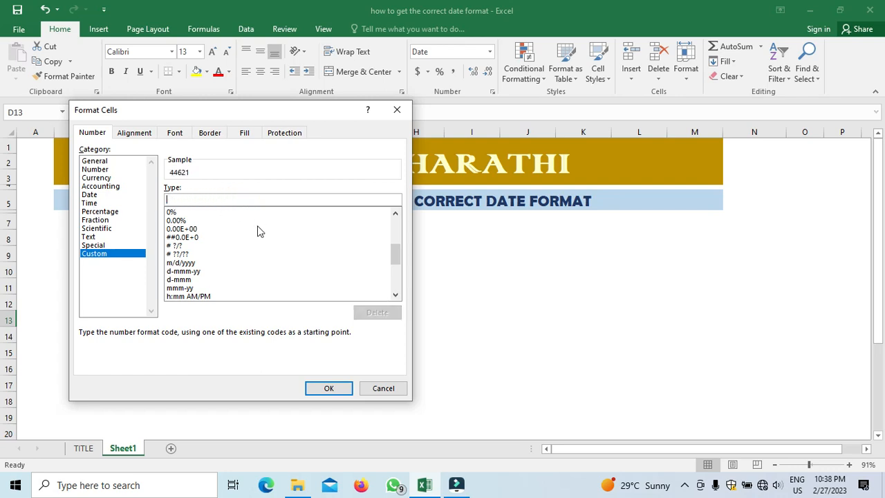
{"action": "type", "text": "mmm-yyyy"}
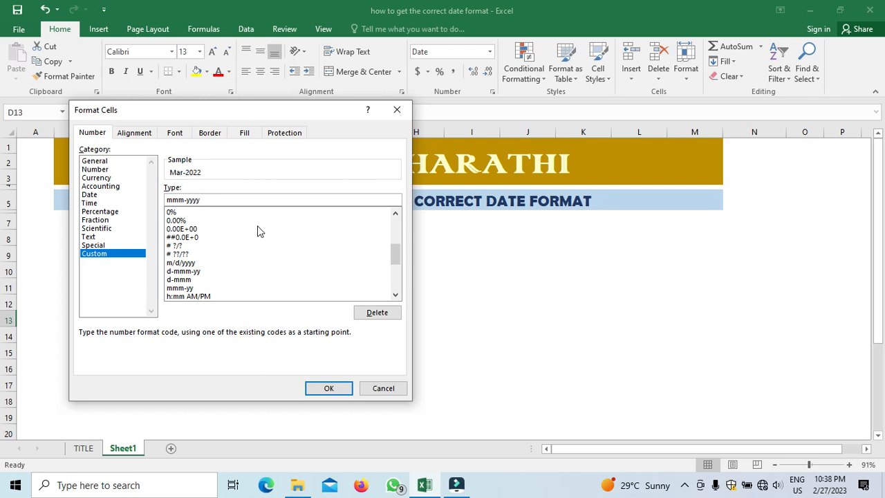
{"action": "left_click", "coordinate": [329, 389]}
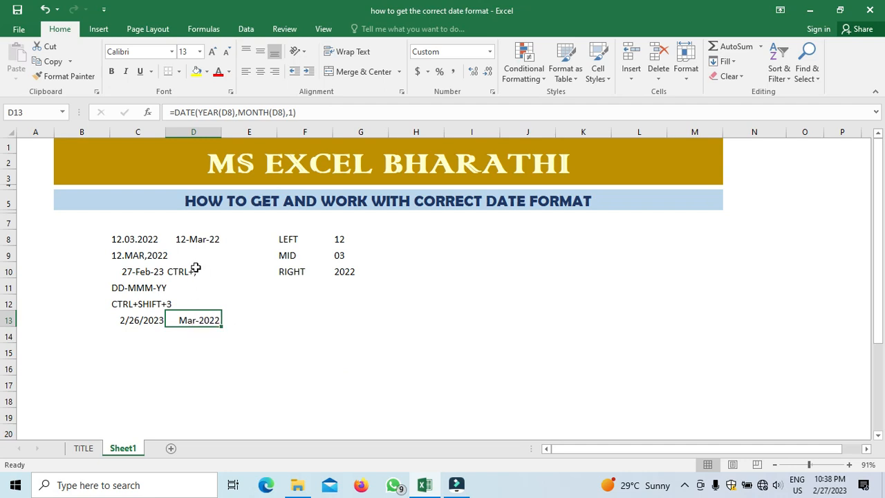
Open the custom number format of cell D8 and preview the day codes d, dd, ddd and dddd, then clear the code.
{"action": "left_click", "coordinate": [197, 239]}
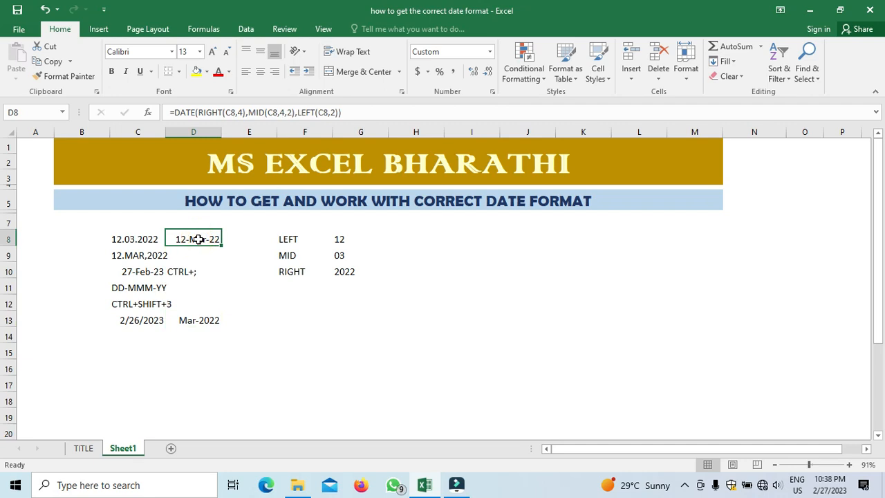
{"action": "right_click", "coordinate": [198, 239]}
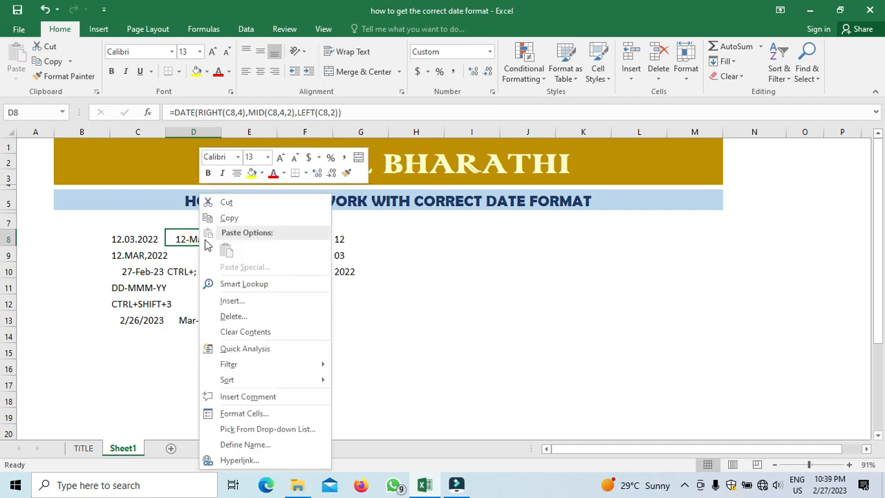
{"action": "left_click", "coordinate": [275, 413]}
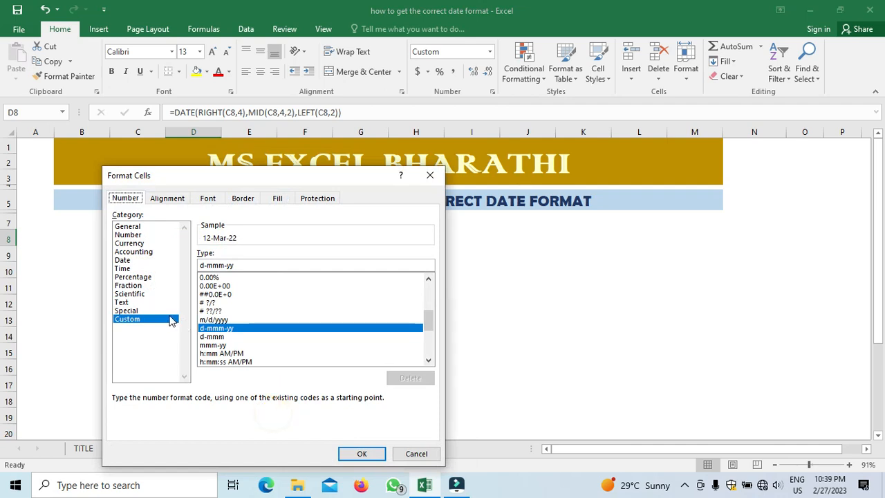
{"action": "left_click_drag", "start_coordinate": [241, 265], "coordinate": [198, 266]}
{"action": "key", "text": "BackSpace"}
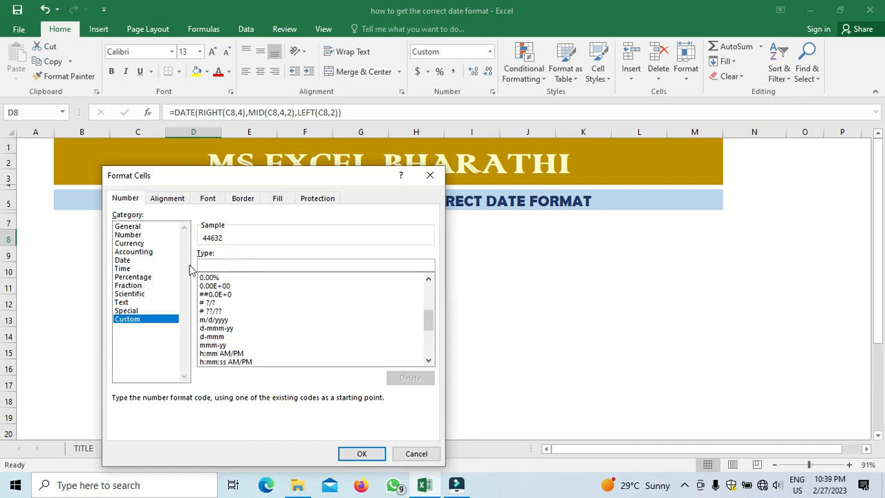
{"action": "type", "text": "d"}
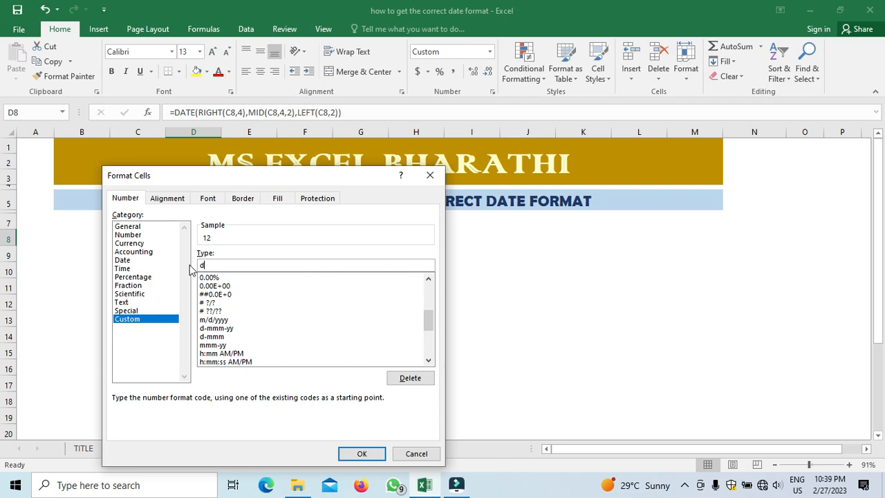
{"action": "type", "text": "d"}
{"action": "type", "text": "d"}
{"action": "type", "text": "d"}
{"action": "key", "text": "BackSpace"}
{"action": "key", "text": "BackSpace"}
{"action": "key", "text": "BackSpace"}
{"action": "key", "text": "BackSpace"}
Preview the month code mmmm and the year codes yy and yyyy for D8, clearing each one after viewing its sample.
{"action": "type", "text": "mmmm"}
{"action": "key", "text": "BackSpace"}
{"action": "key", "text": "BackSpace"}
{"action": "key", "text": "BackSpace"}
{"action": "key", "text": "BackSpace"}
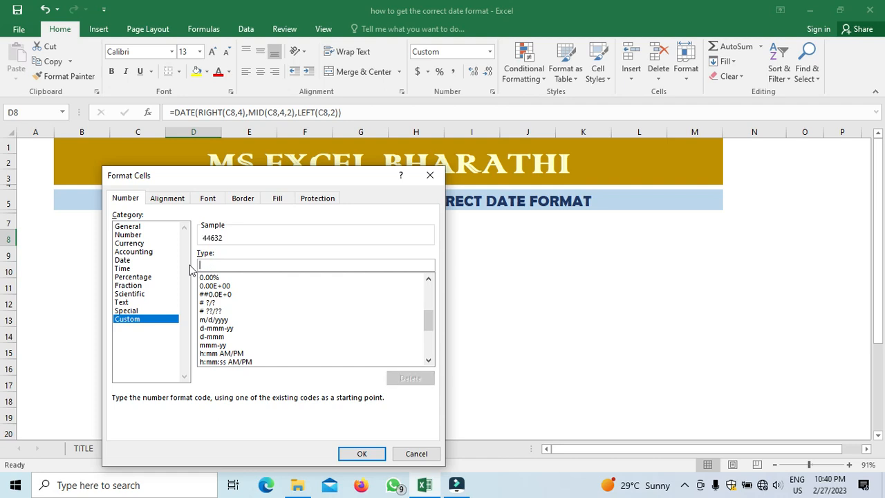
{"action": "type", "text": "yy"}
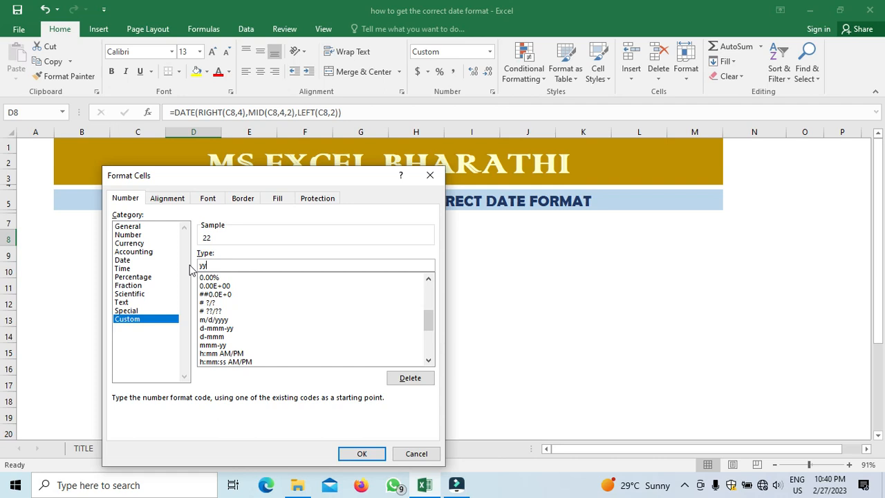
{"action": "type", "text": "yy"}
{"action": "key", "text": "BackSpace"}
{"action": "key", "text": "BackSpace"}
{"action": "key", "text": "BackSpace"}
{"action": "key", "text": "BackSpace"}
Compose the custom format dddd-mmmm-yyyy for D8, shorten it to dd-mmmm-yyyy and apply it.
{"action": "type", "text": "dddd-mmmm-yyyy"}
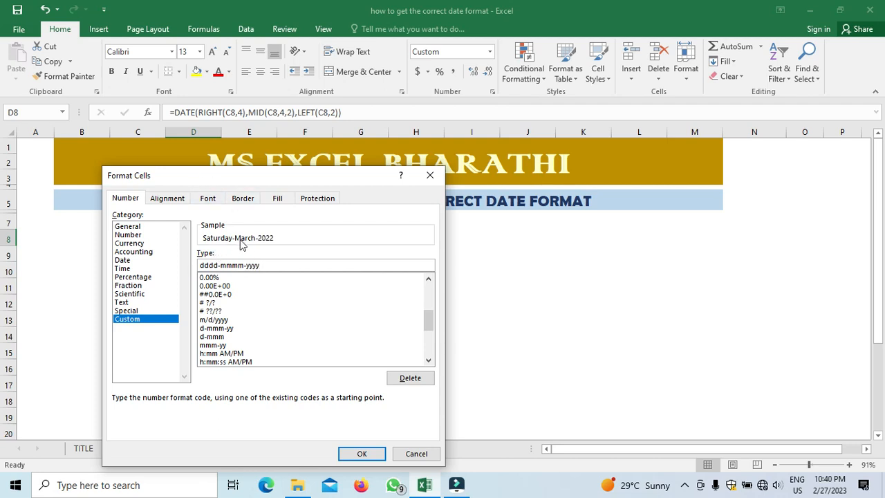
{"action": "left_click", "coordinate": [211, 266]}
{"action": "key", "text": "BackSpace"}
{"action": "key", "text": "BackSpace"}
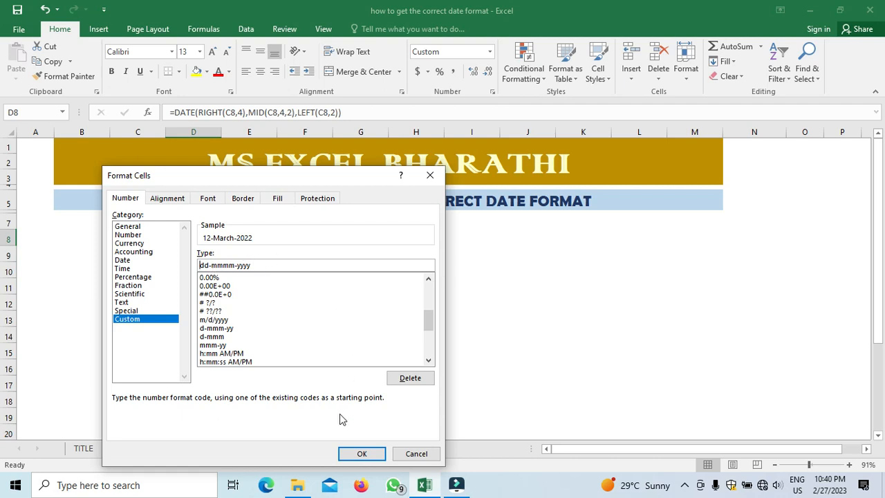
{"action": "left_click", "coordinate": [359, 454]}
AutoFit the width of column D to its contents.
{"action": "left_click", "coordinate": [266, 311]}
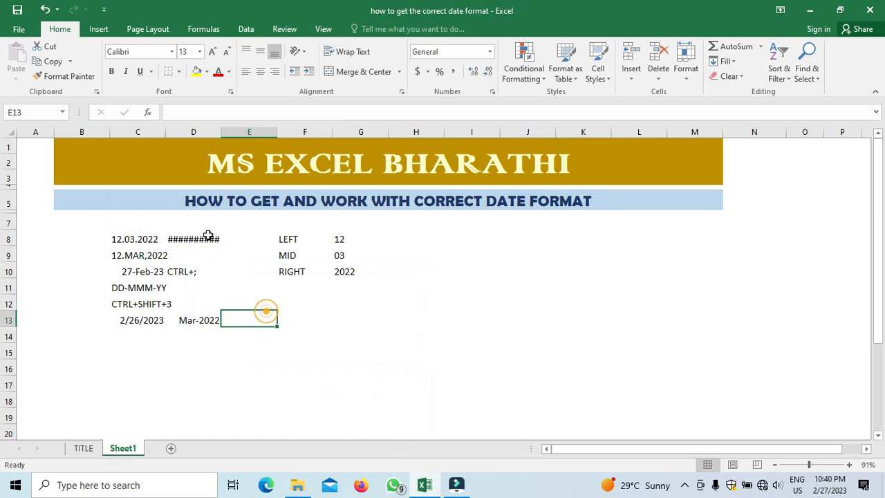
{"action": "double_click", "coordinate": [221, 130]}
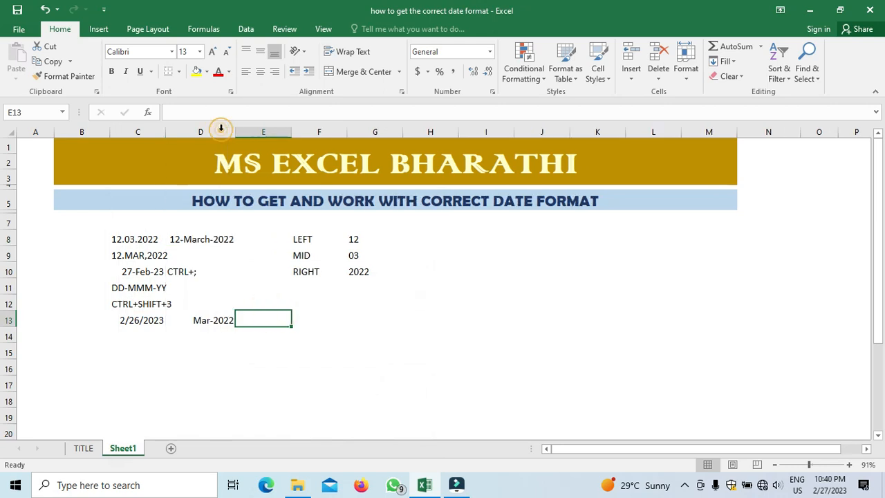
{"action": "left_click", "coordinate": [233, 369]}
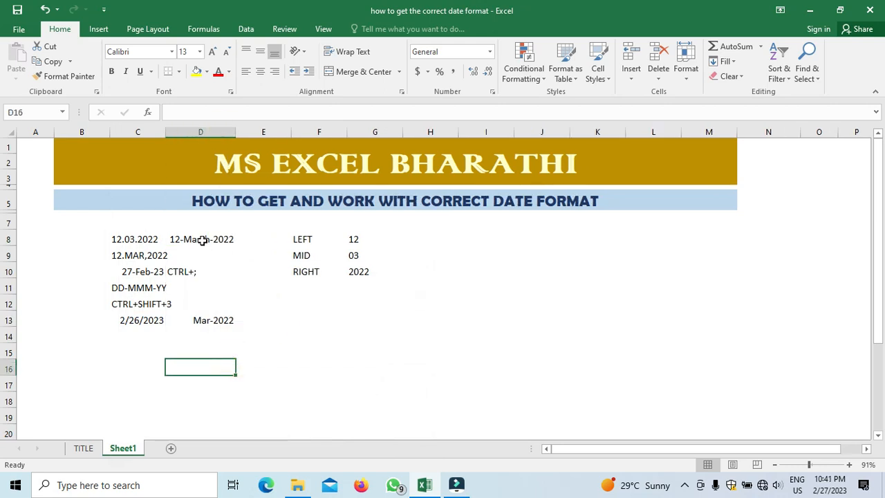
Enter =EOMONTH(D8,6) in cell E8 and format the result as a dd-mmm-yy date.
{"action": "left_click", "coordinate": [202, 240]}
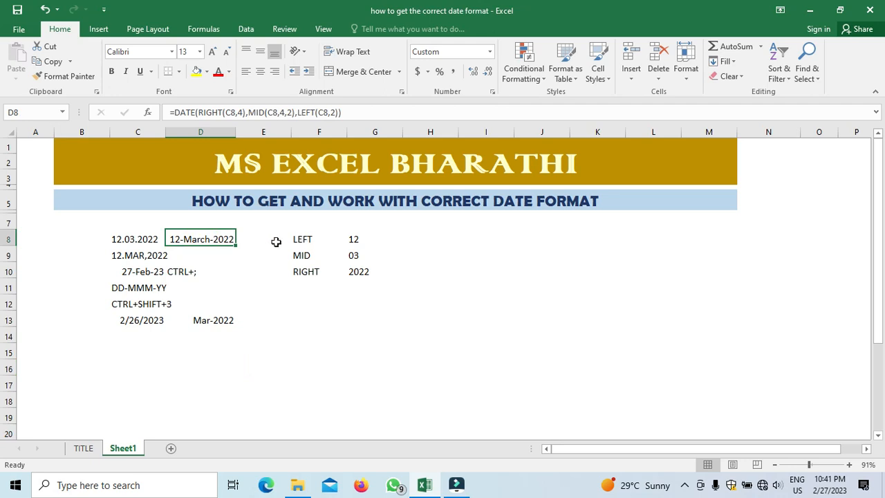
{"action": "left_click", "coordinate": [267, 239]}
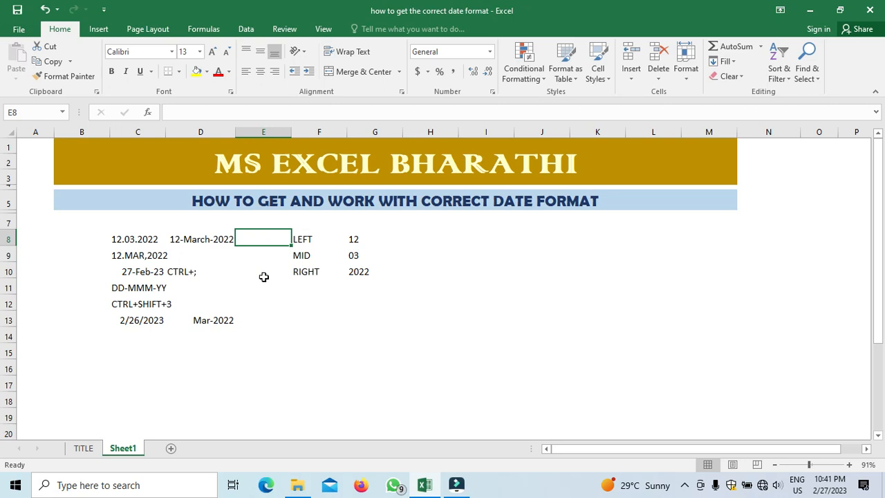
{"action": "type", "text": "="}
{"action": "type", "text": "omon"}
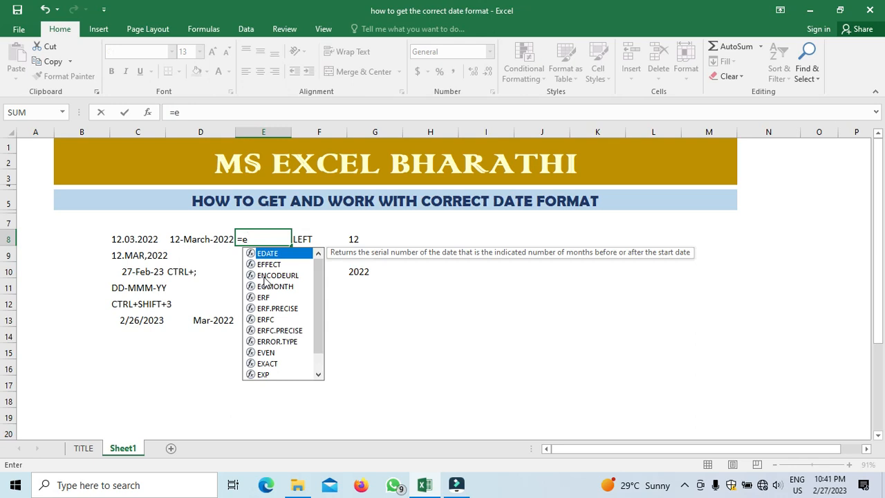
{"action": "type", "text": "th"}
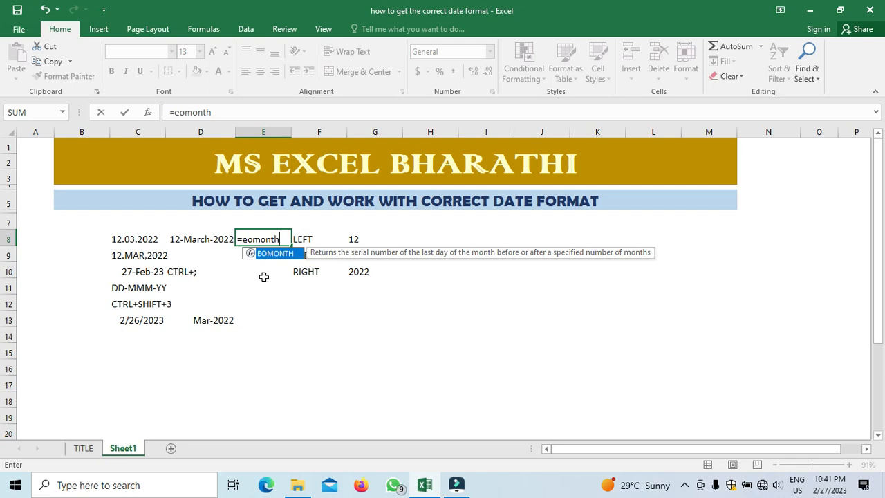
{"action": "key", "text": "Escape"}
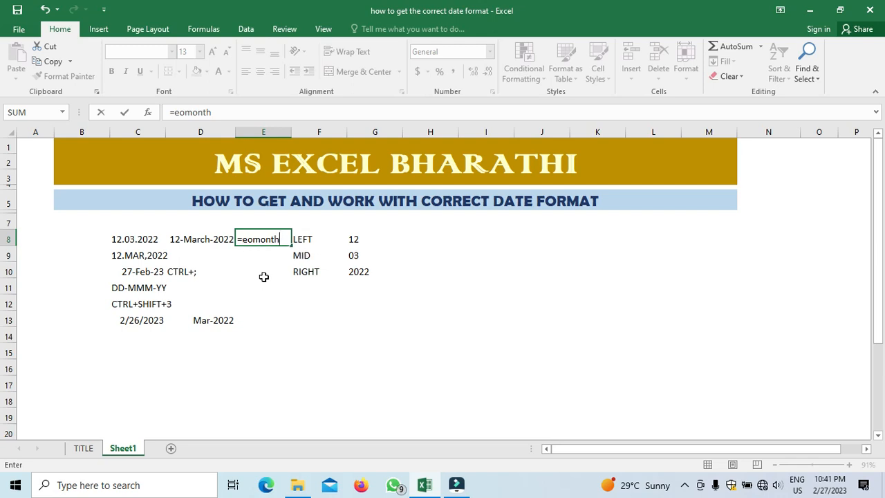
{"action": "type", "text": "("}
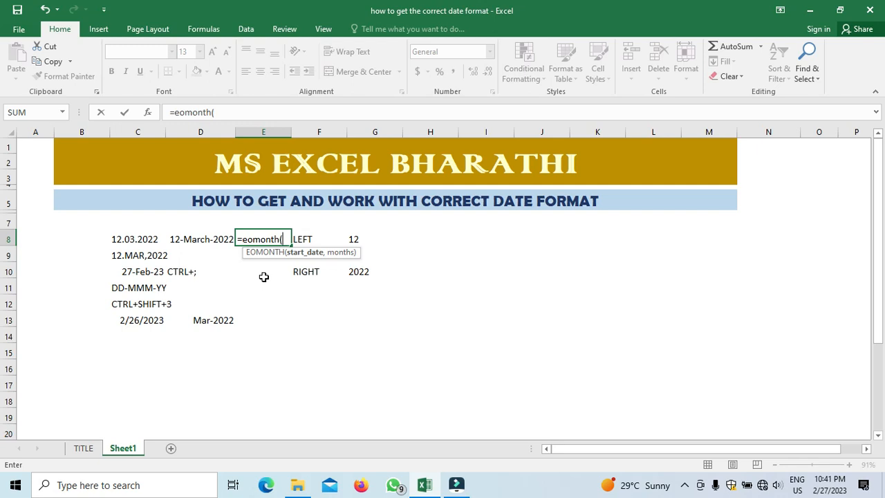
{"action": "left_click", "coordinate": [208, 239]}
{"action": "type", "text": ","}
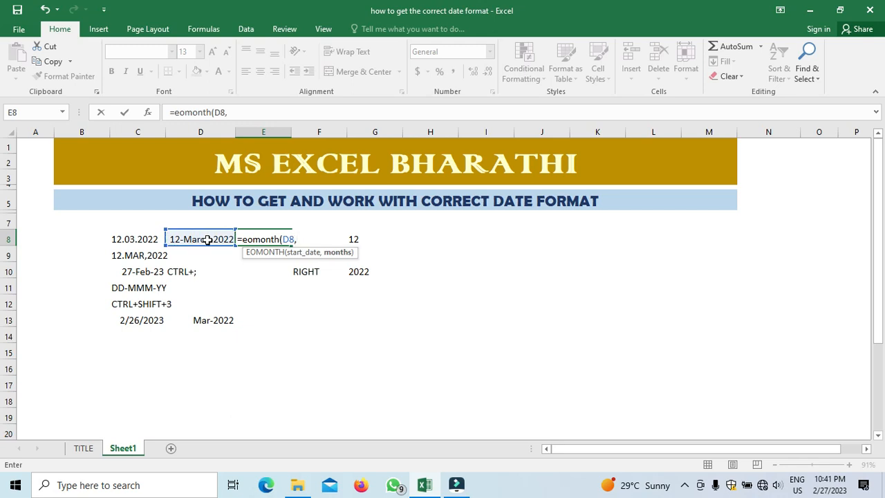
{"action": "type", "text": "6)"}
{"action": "key", "text": "Return"}
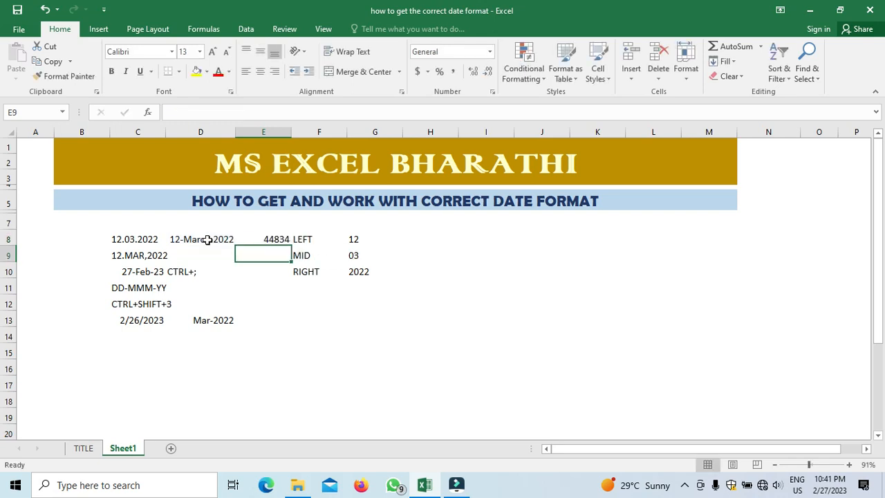
{"action": "key", "text": "Up"}
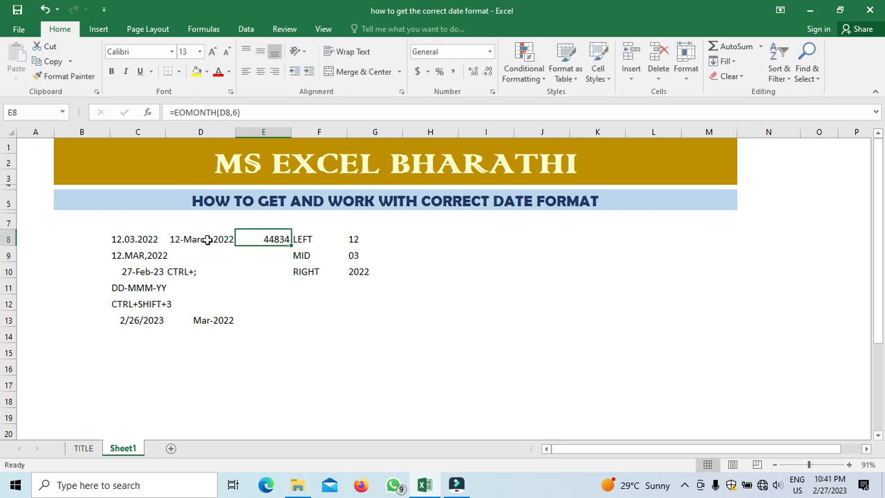
{"action": "key", "text": "ctrl+shift+3"}
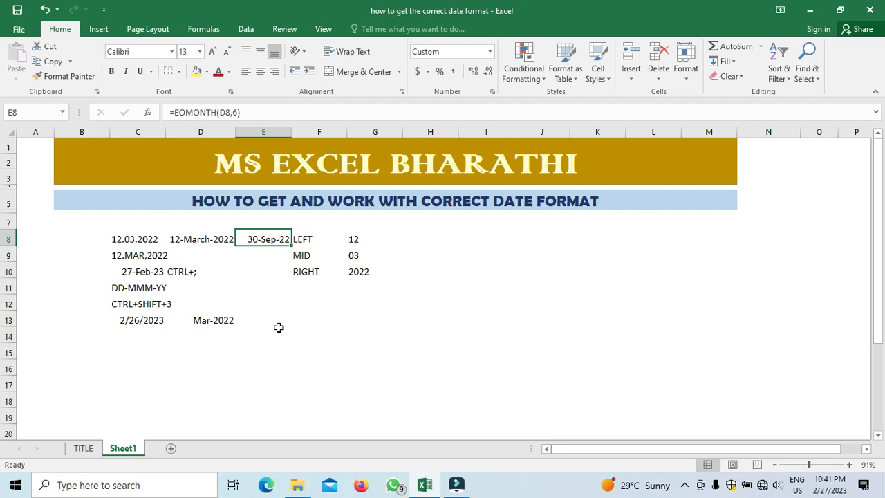
Enter =EDATE(D8,6) in cell E9, format it as a dd-mmm-yy date, and compare it with the EOMONTH formula in E8.
{"action": "key", "text": "Down"}
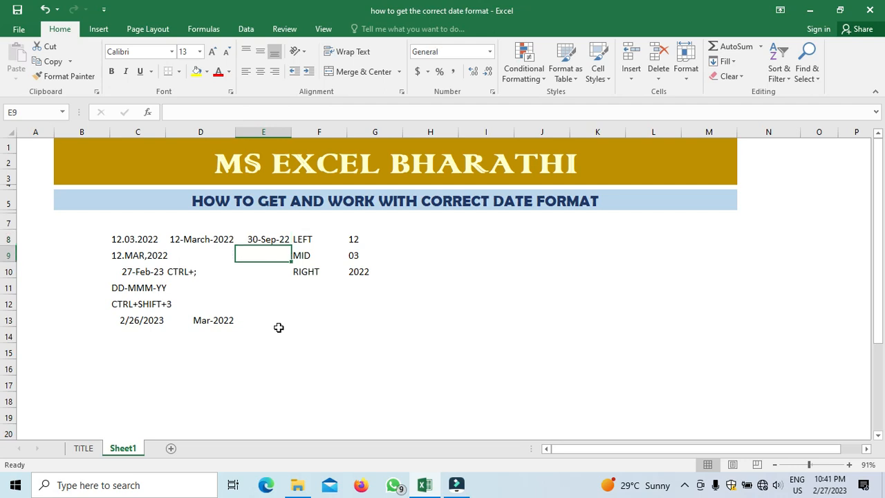
{"action": "type", "text": "="}
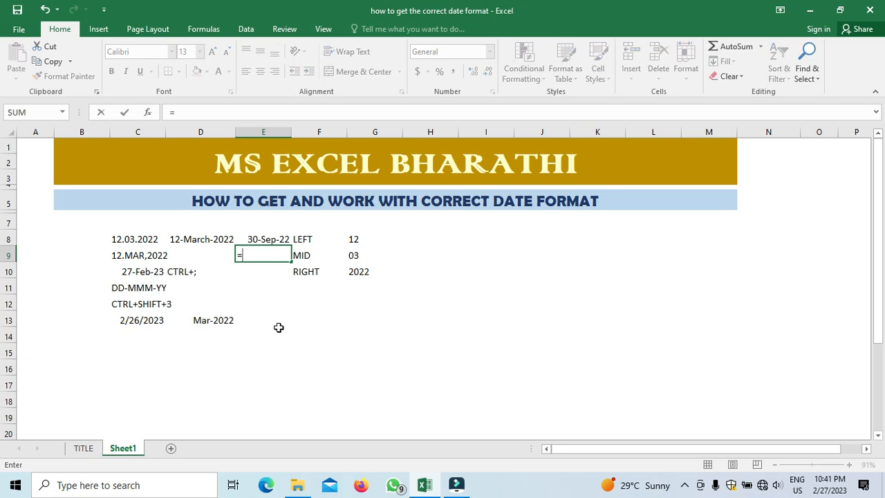
{"action": "type", "text": "edate("}
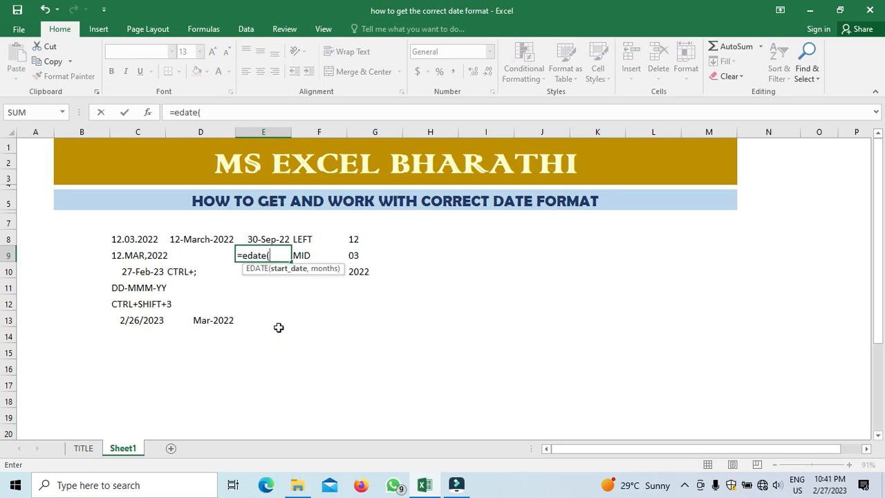
{"action": "left_click", "coordinate": [201, 239]}
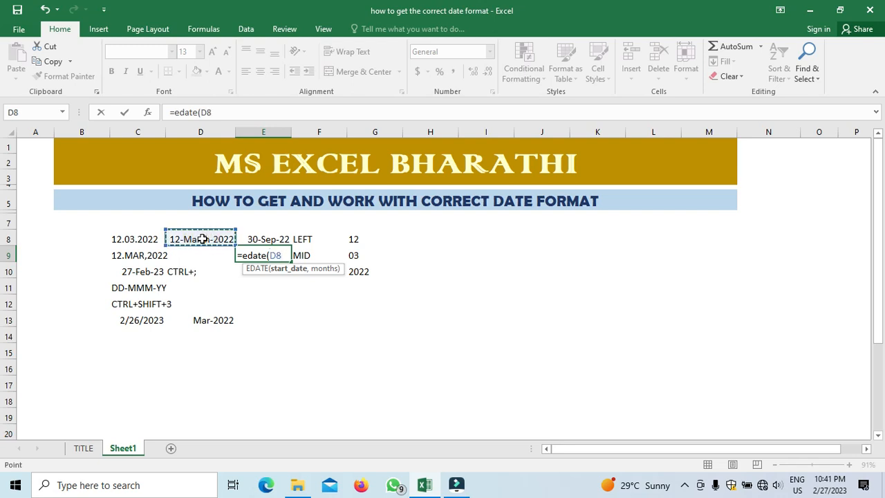
{"action": "type", "text": ","}
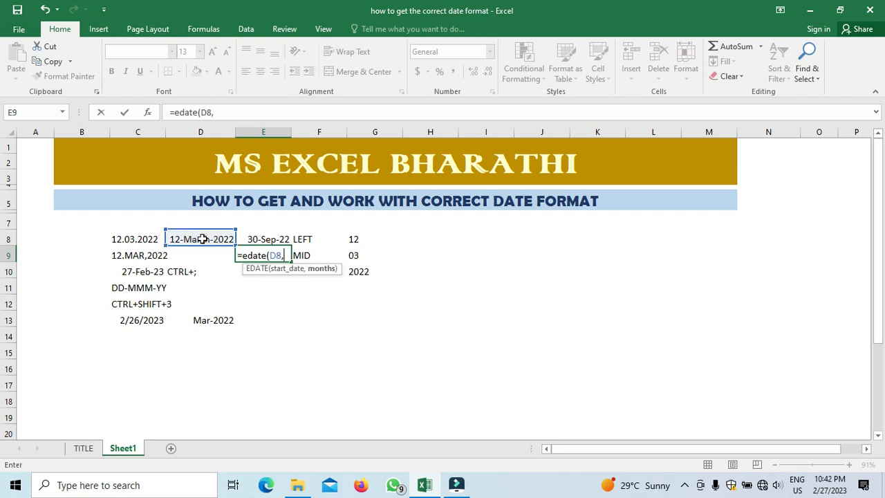
{"action": "type", "text": "6)"}
{"action": "key", "text": "Return"}
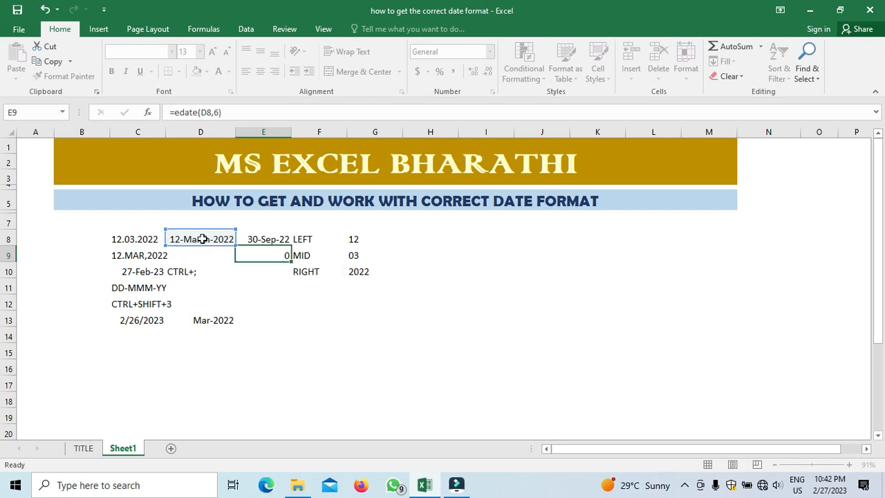
{"action": "key", "text": "Up"}
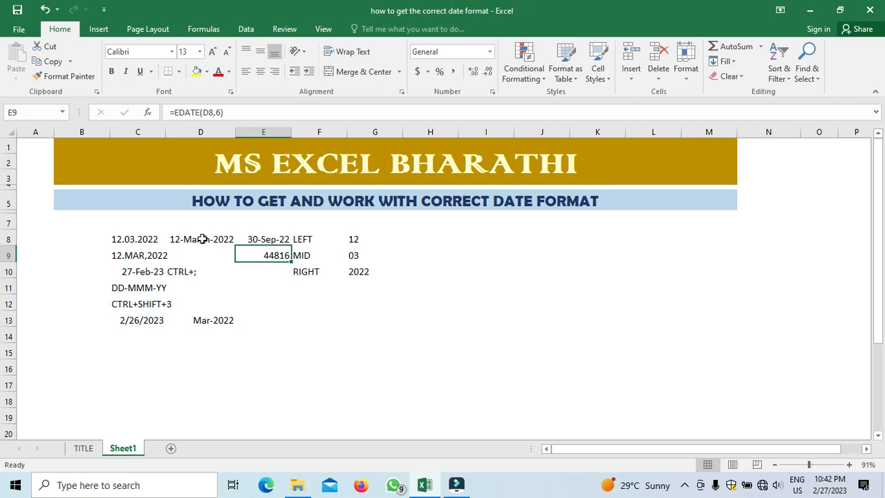
{"action": "key", "text": "ctrl+shift+3"}
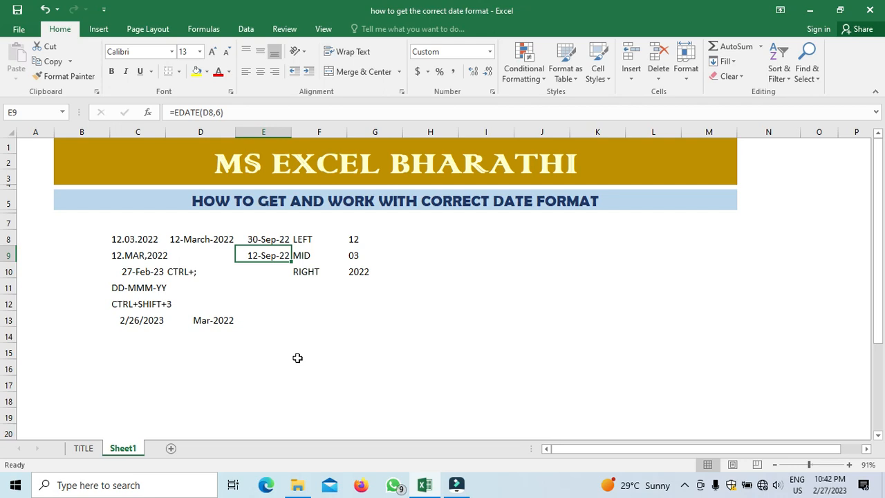
{"action": "left_click", "coordinate": [265, 238]}
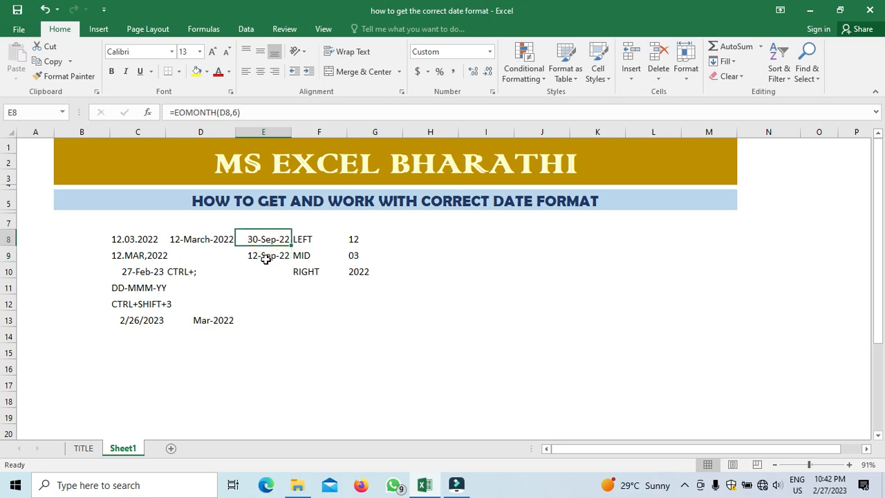
{"action": "left_click", "coordinate": [265, 258]}
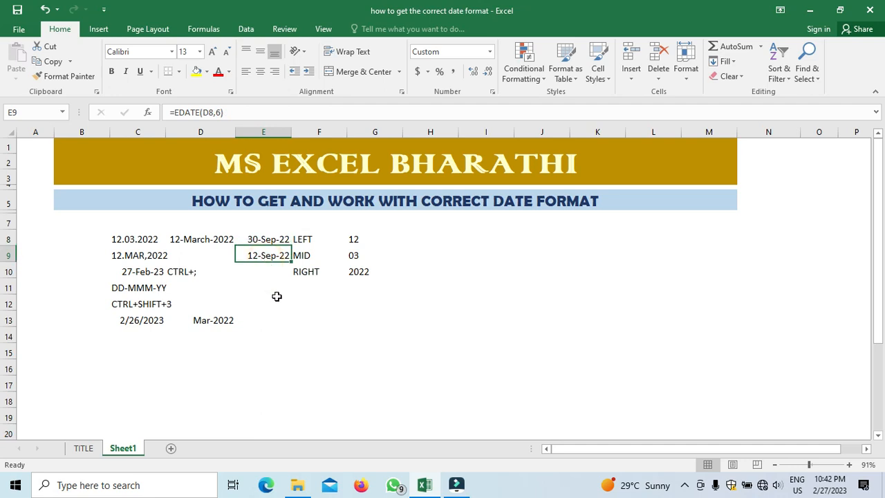